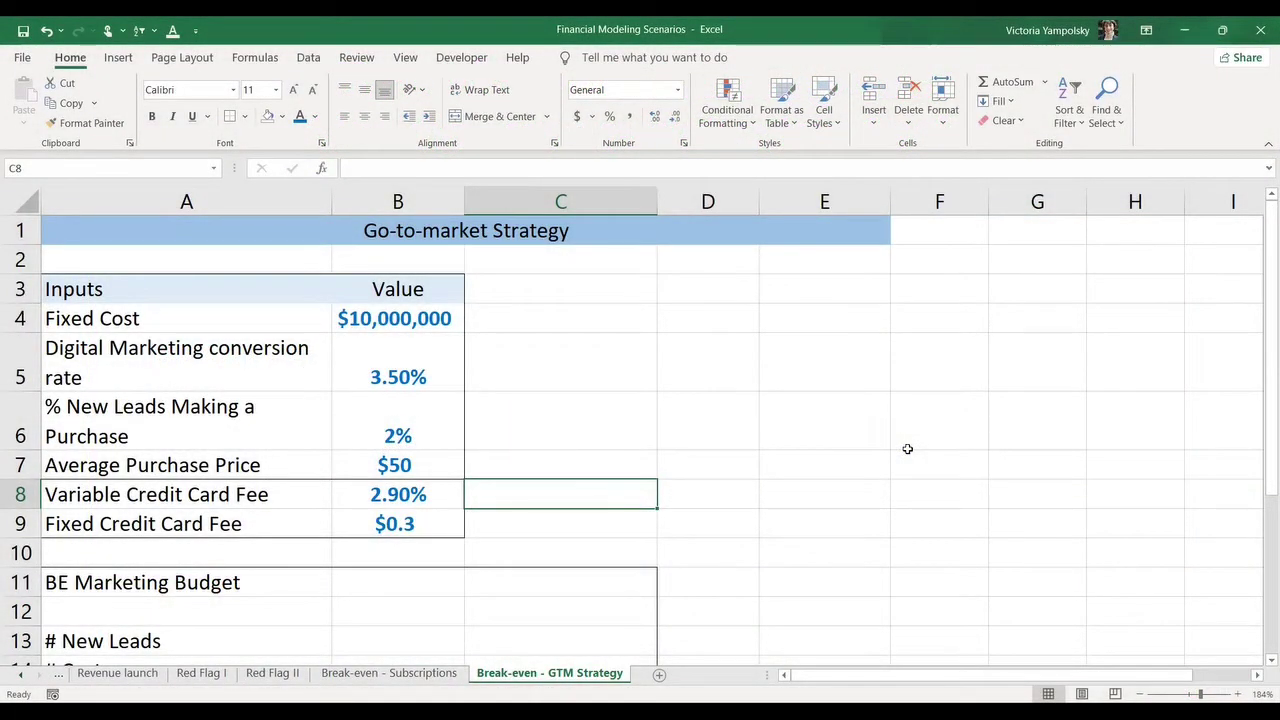
left_click(430, 323)
key("Down")
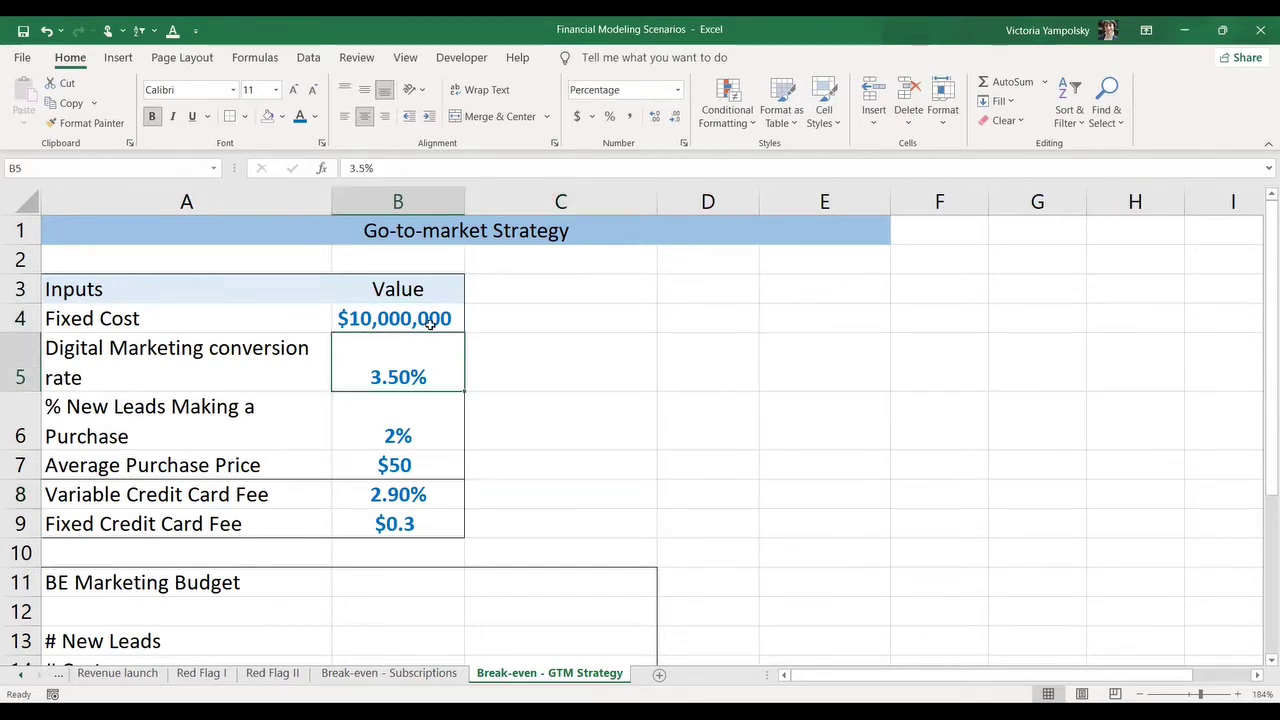
key("Down")
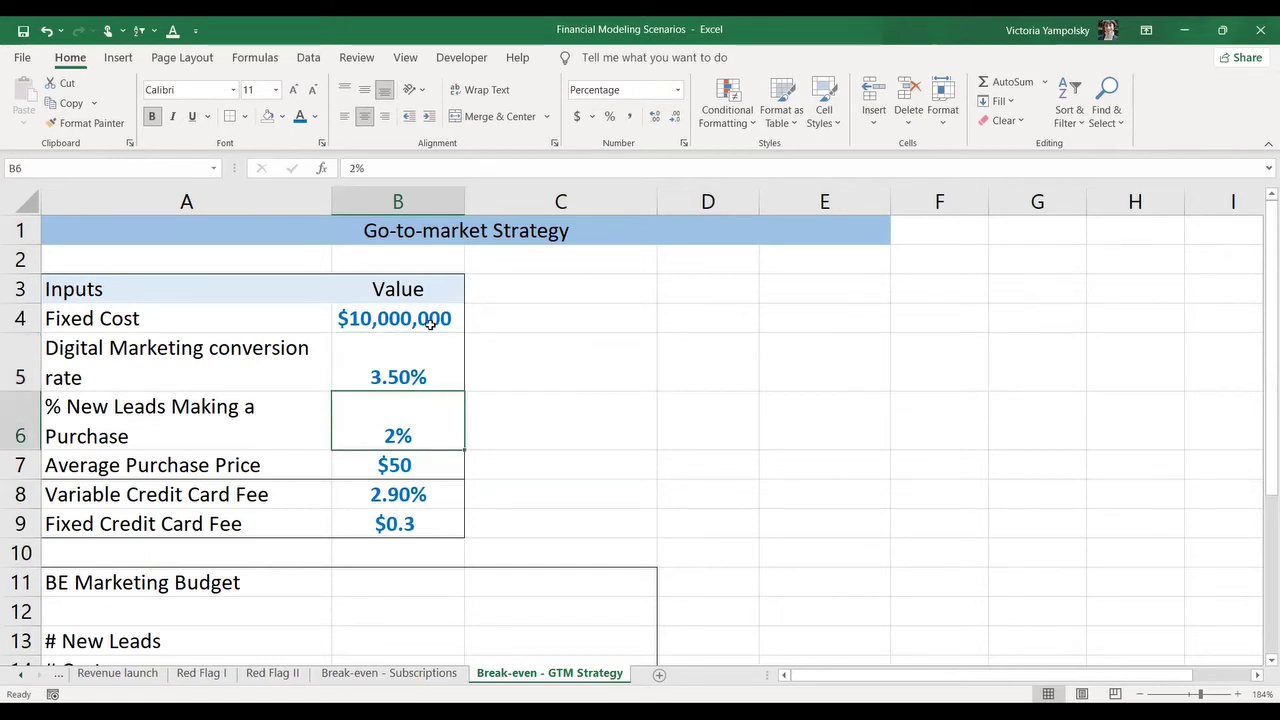
key("Left")
key("Right")
key("Down")
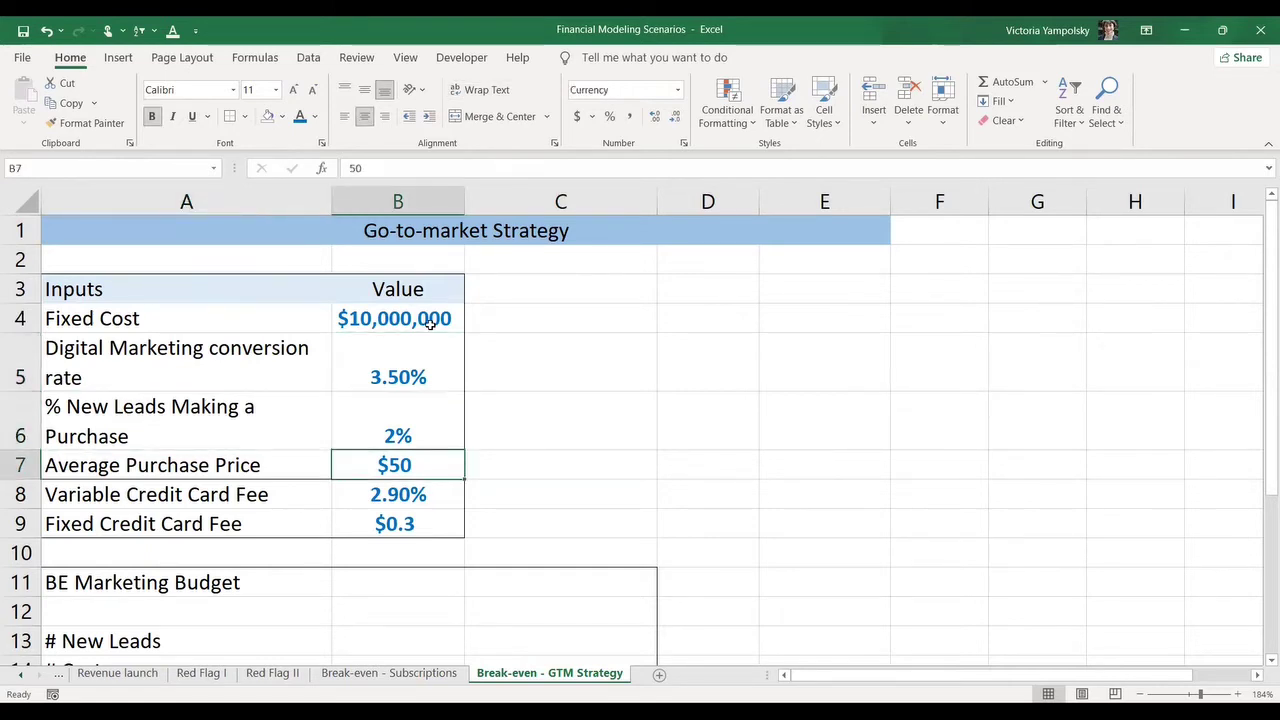
key("Left")
key("Right")
key("Down")
key("Down")
key("Up")
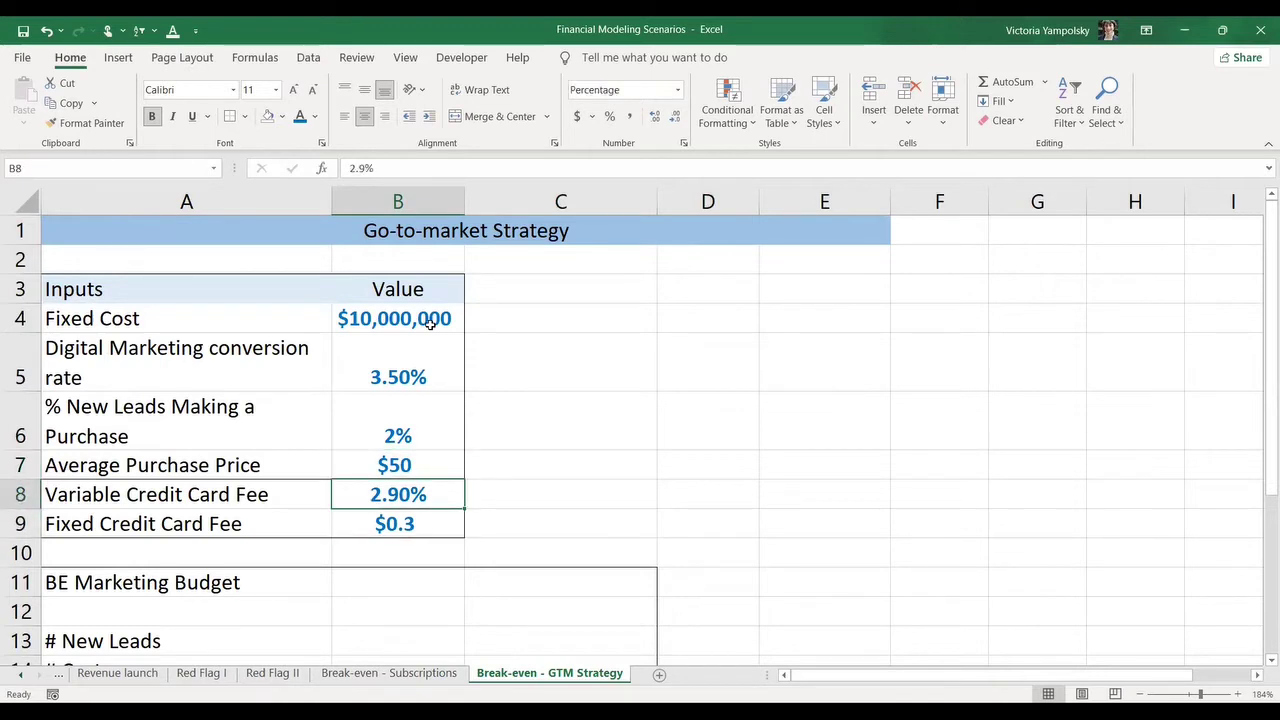
key("Left")
key("Right")
key("Down")
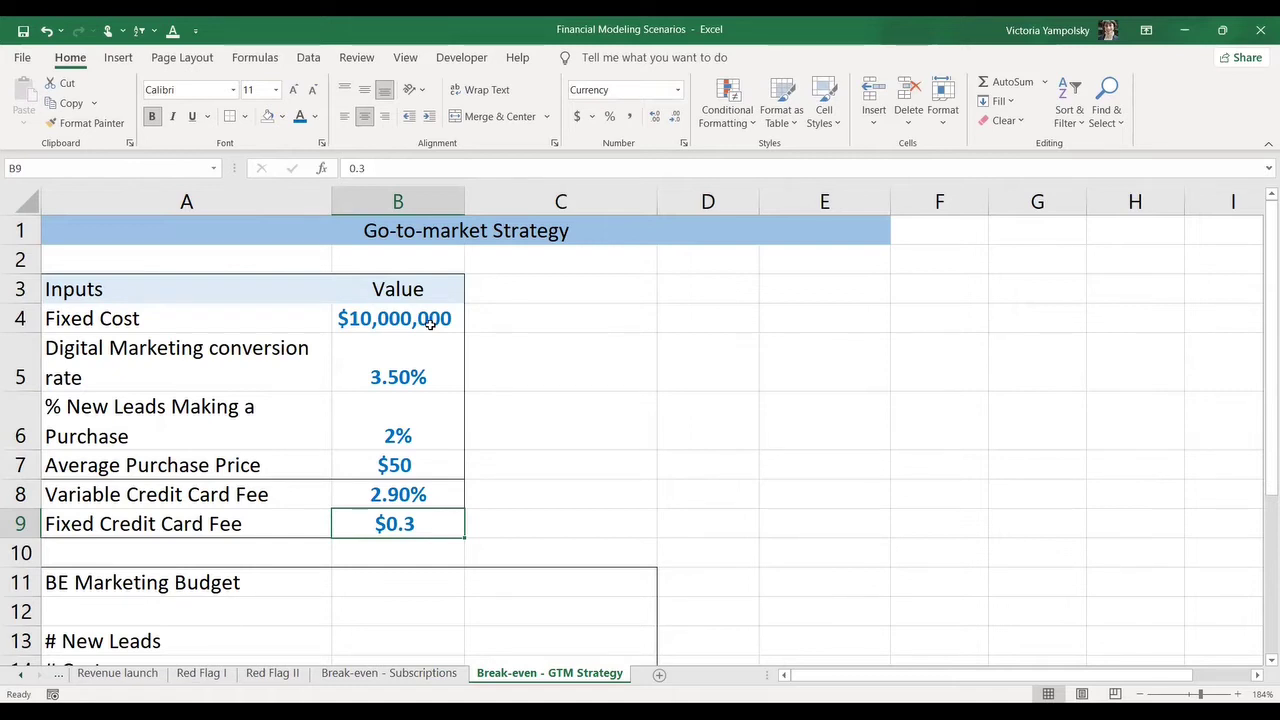
key("Up")
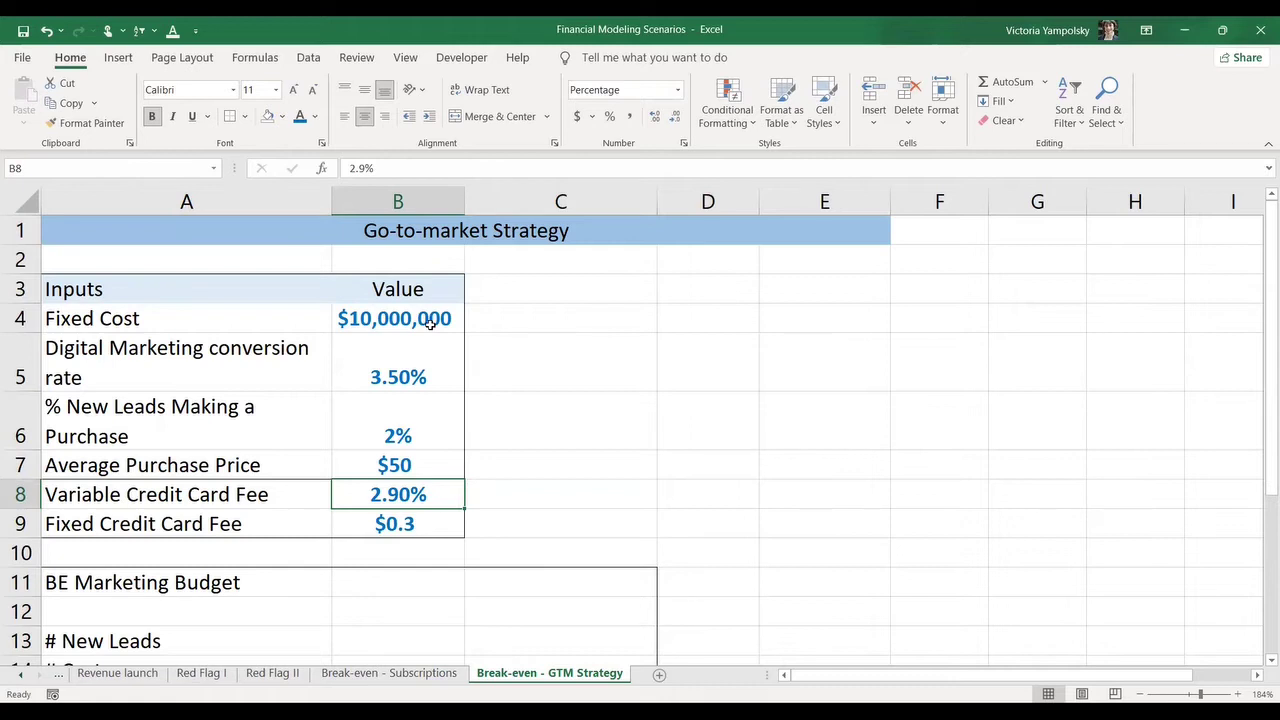
key("Down")
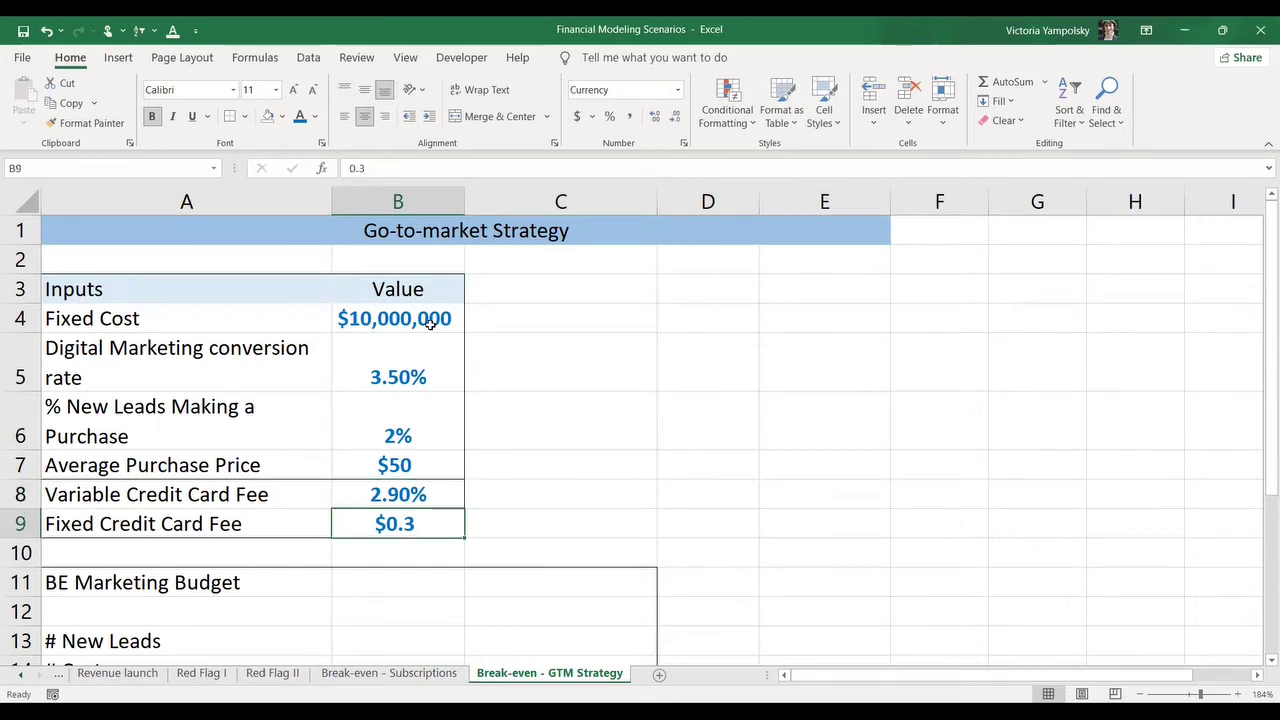
key("Down")
key("Down")
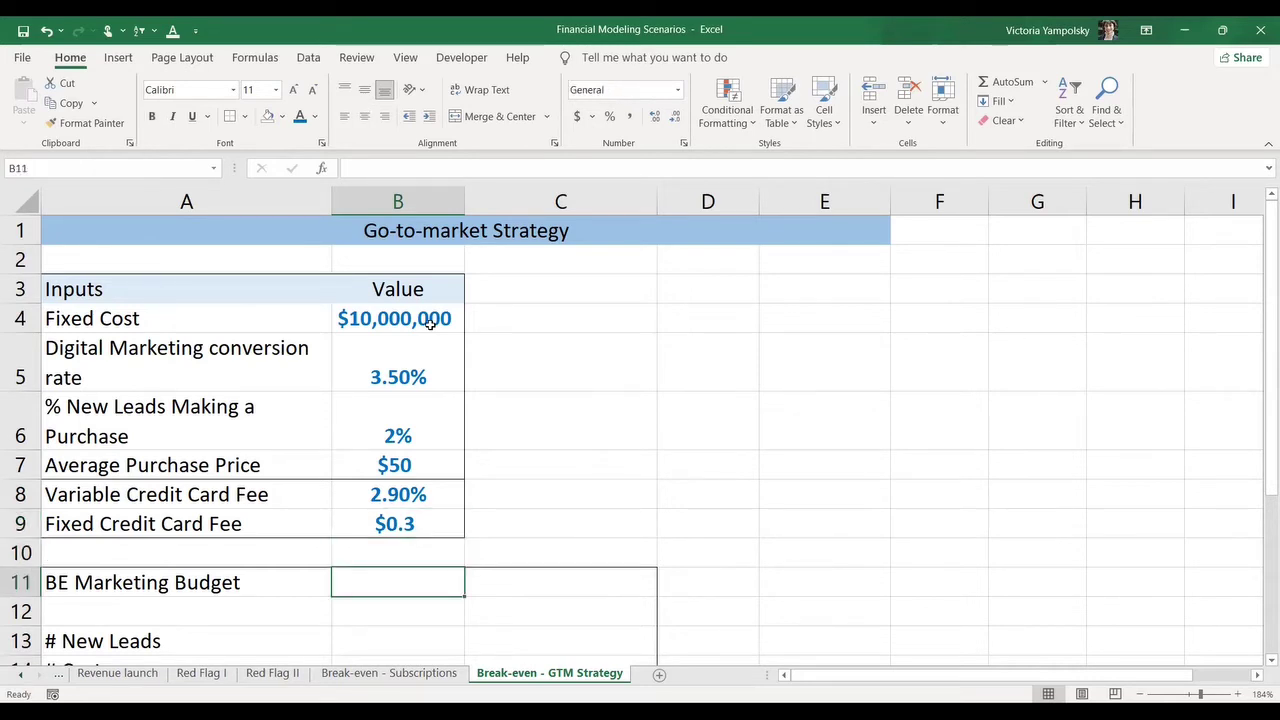
- Enter the BE Marketing Budget in B11 as $5,000,000, copying Fixed Cost's currency format
type("50000000")
key("ctrl+Return")
left_click(430, 324)
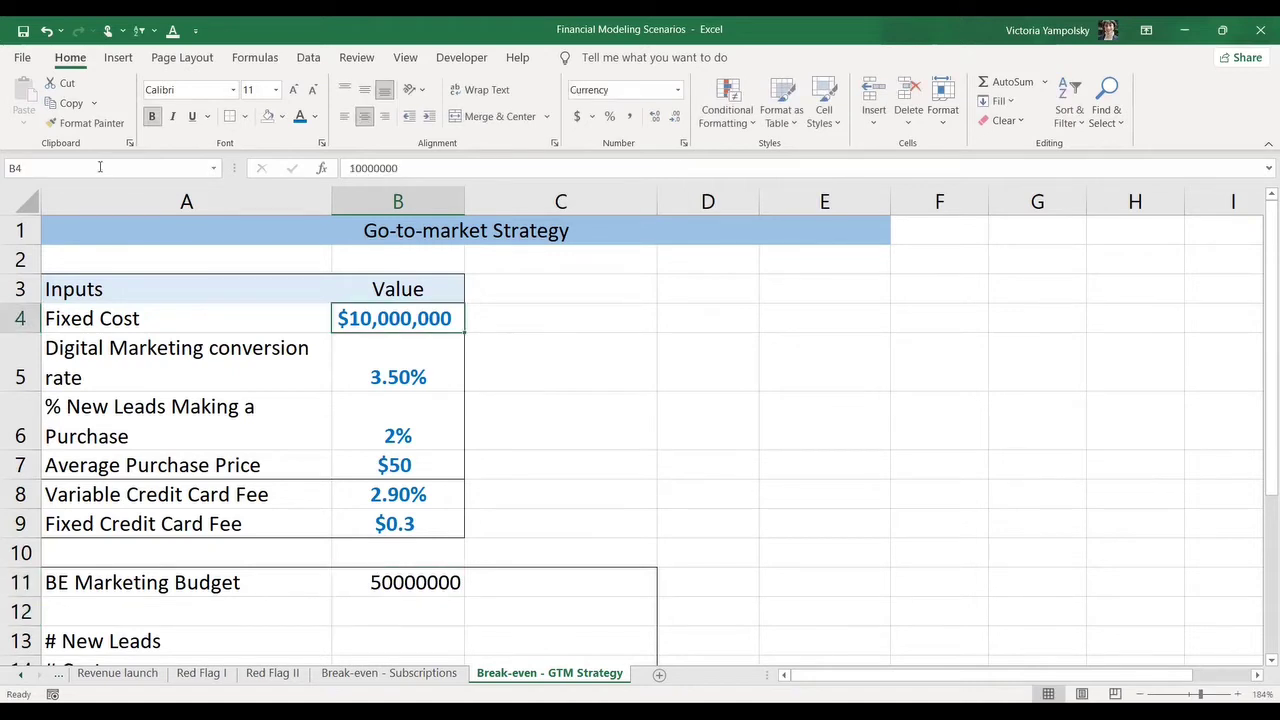
left_click(68, 124)
left_click(372, 586)
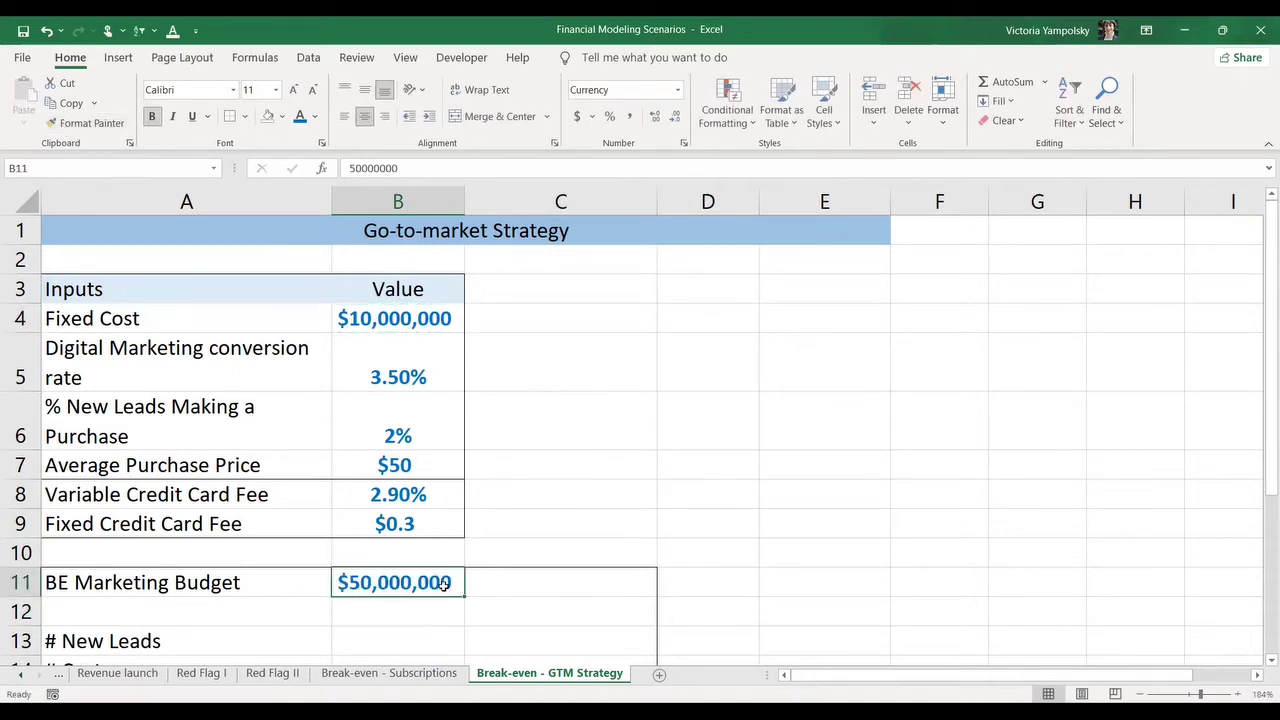
type("5000000")
key("Return")
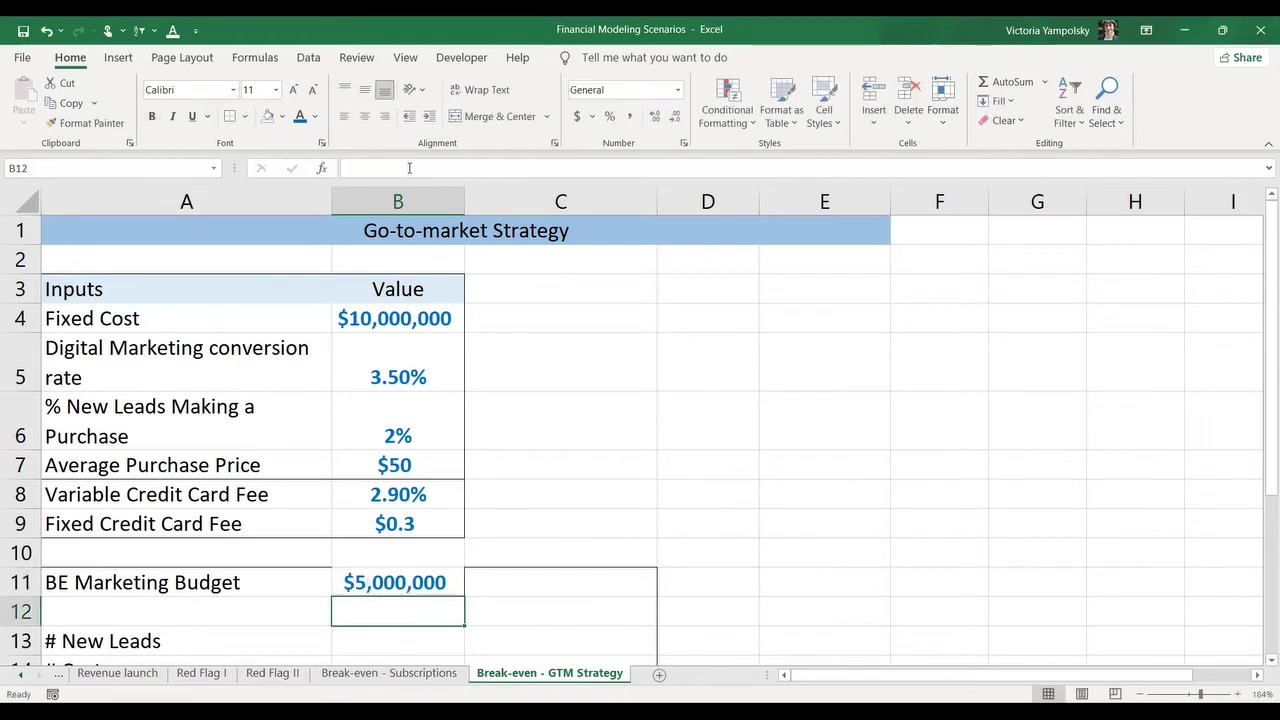
- Remove centre alignment from column B so its values sit right-aligned
left_click(385, 196)
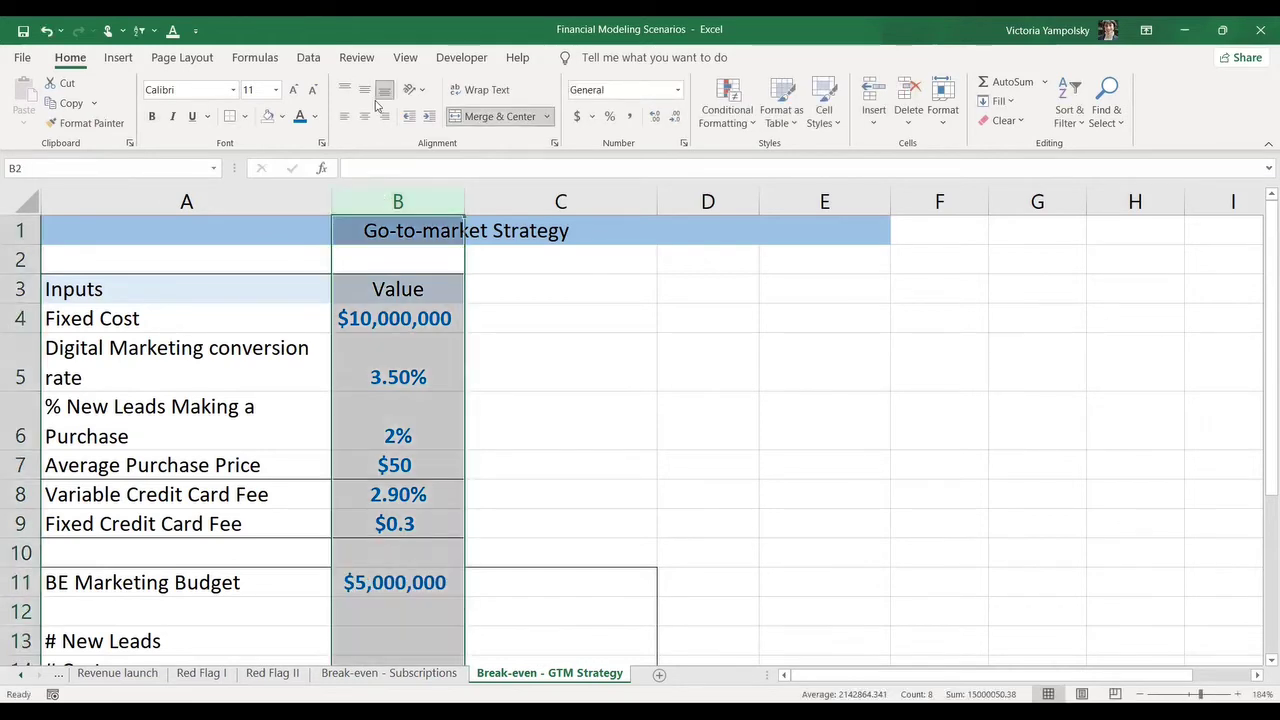
left_click(364, 117)
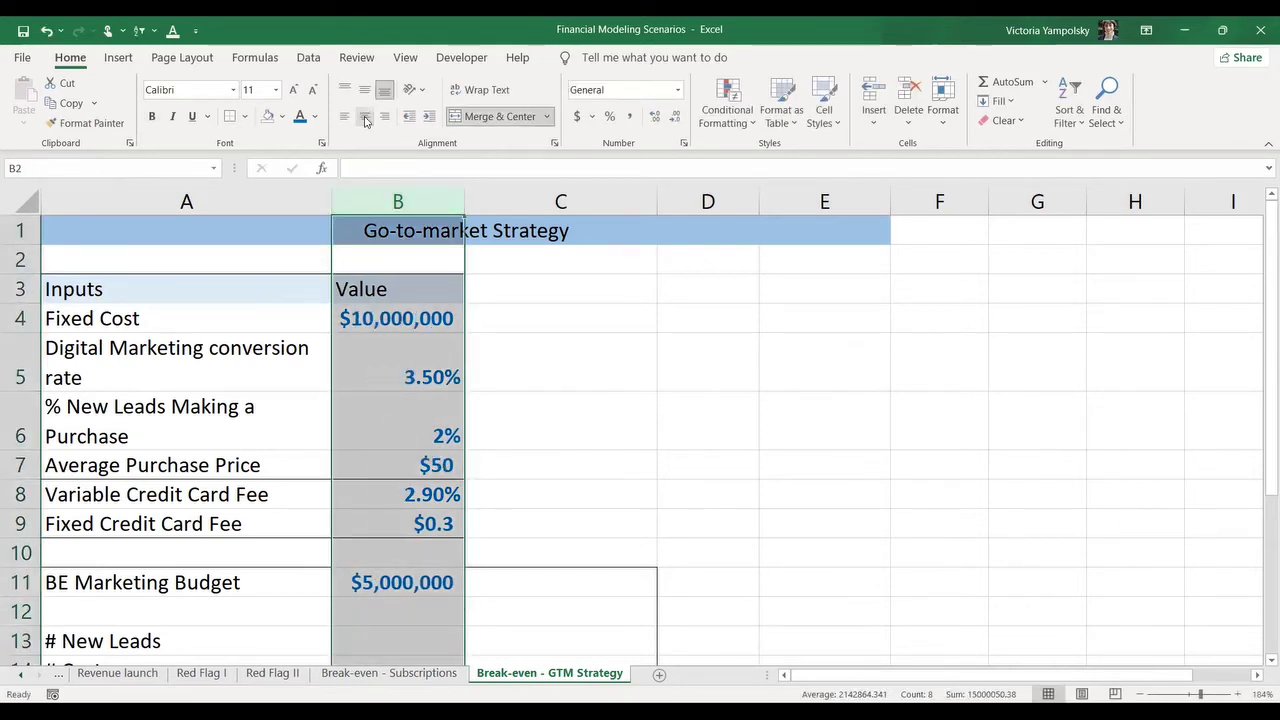
left_click(402, 603)
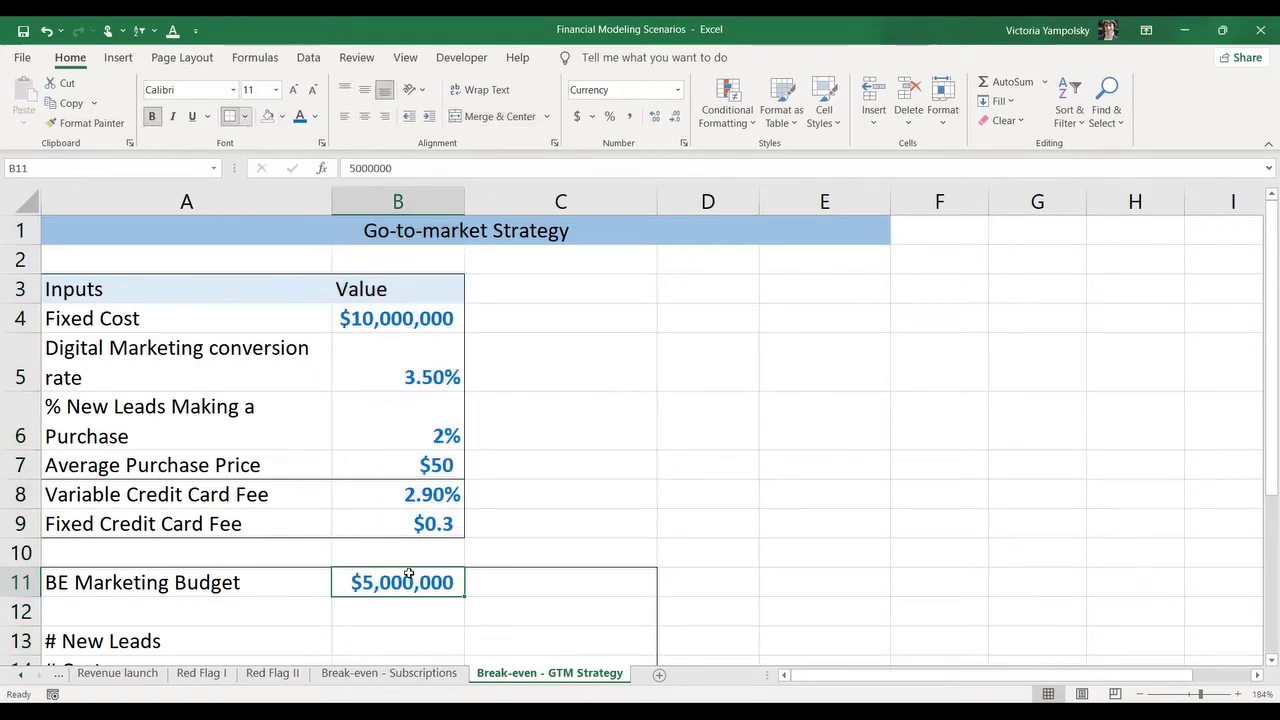
left_click(383, 612)
key("Down")
key("Down")
- Calculate # New Leads in B13 with =FLOOR(B11*B5,1), giving 175000
left_click(383, 617)
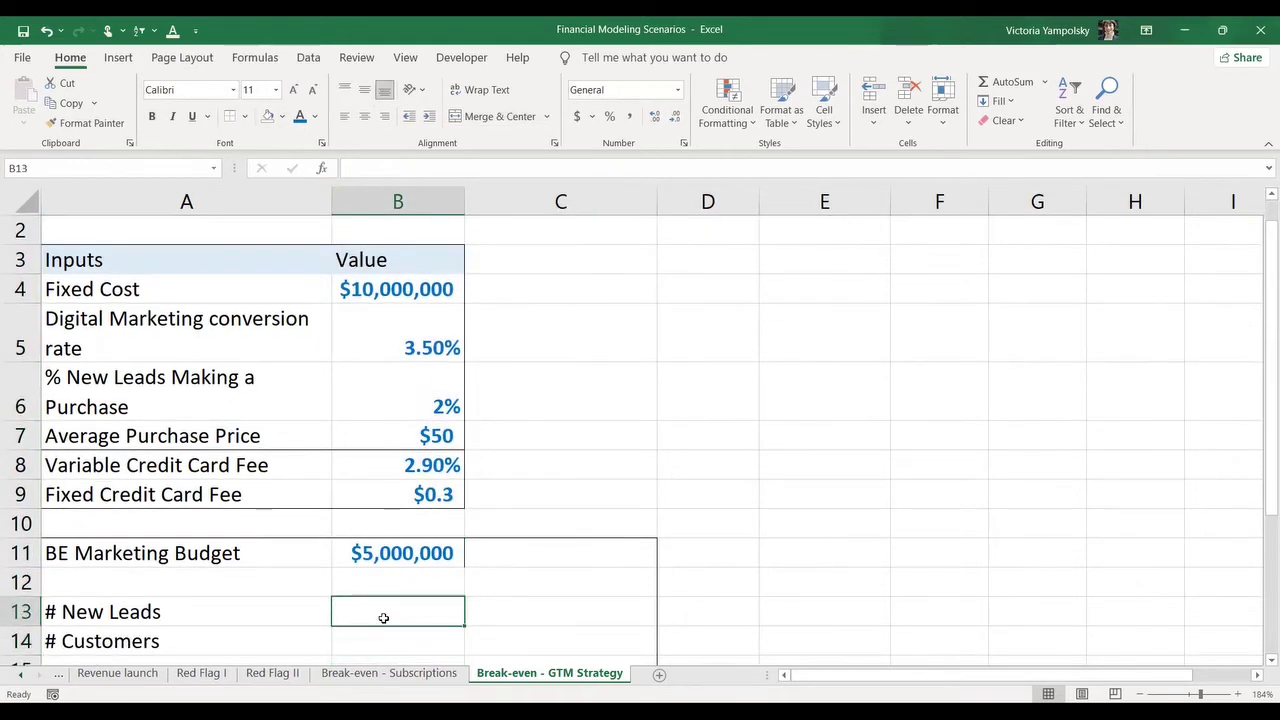
type("=")
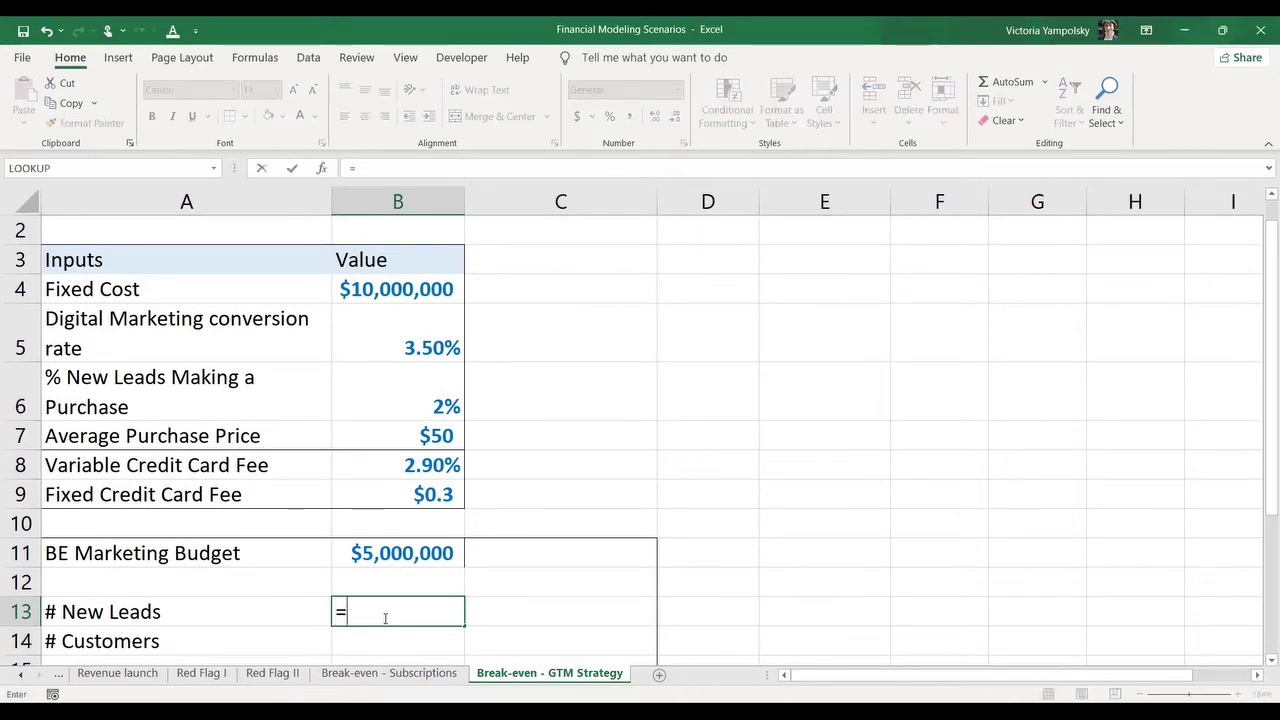
type("floor(")
left_click(345, 556)
type("*")
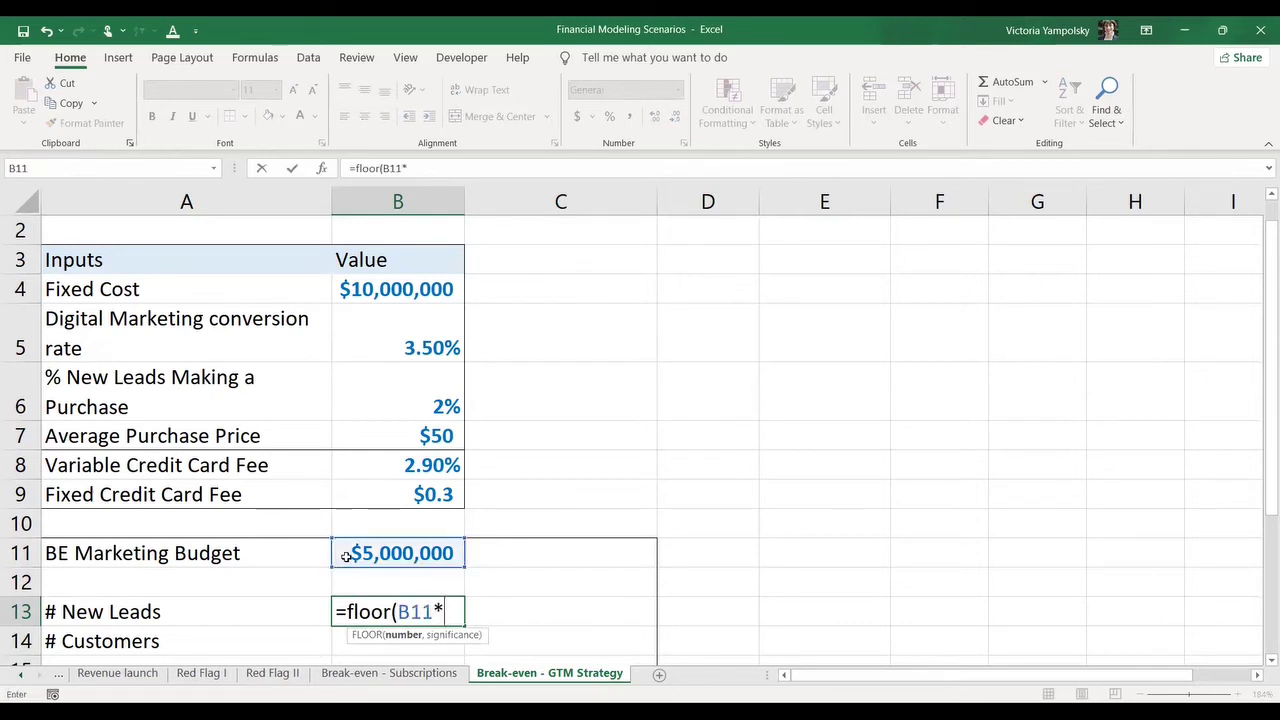
left_click(366, 356)
type(",1")
key("ctrl+Return")
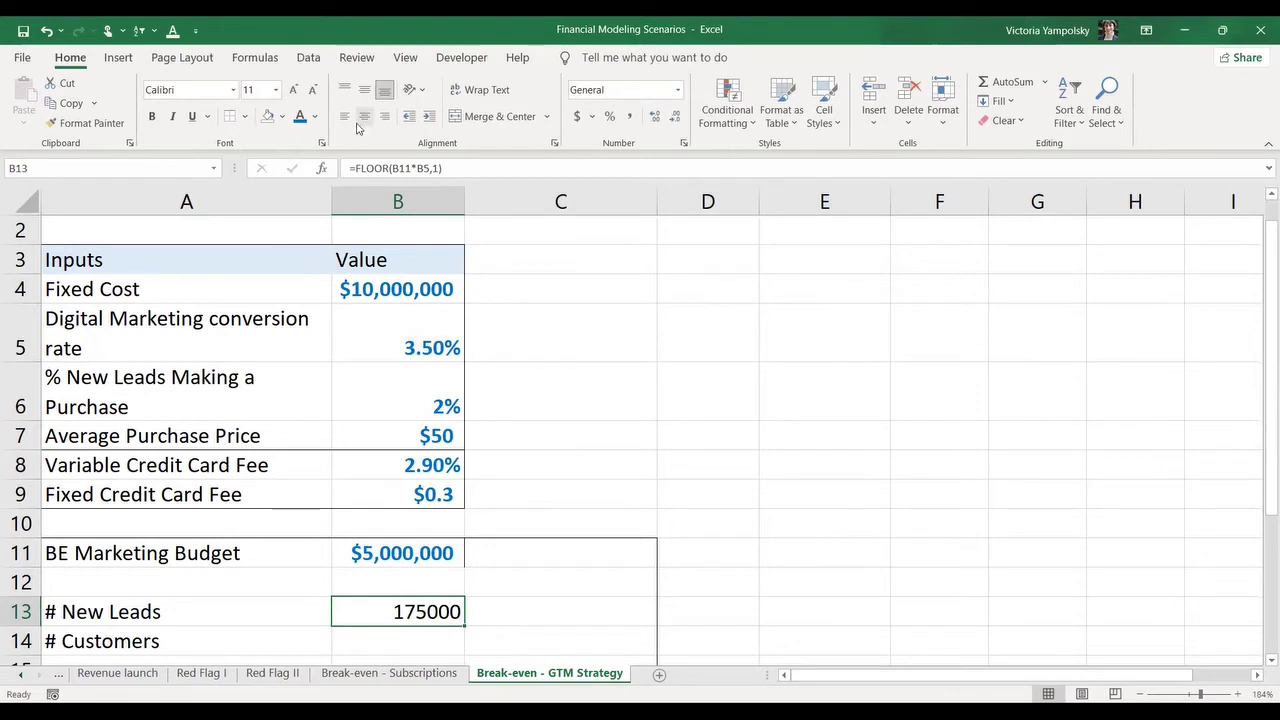
- Calculate # Customers in B14 with =FLOOR(B13*B6,1), giving 3500, and centre it
key("Down")
key("Down")
key("Up")
type("=")
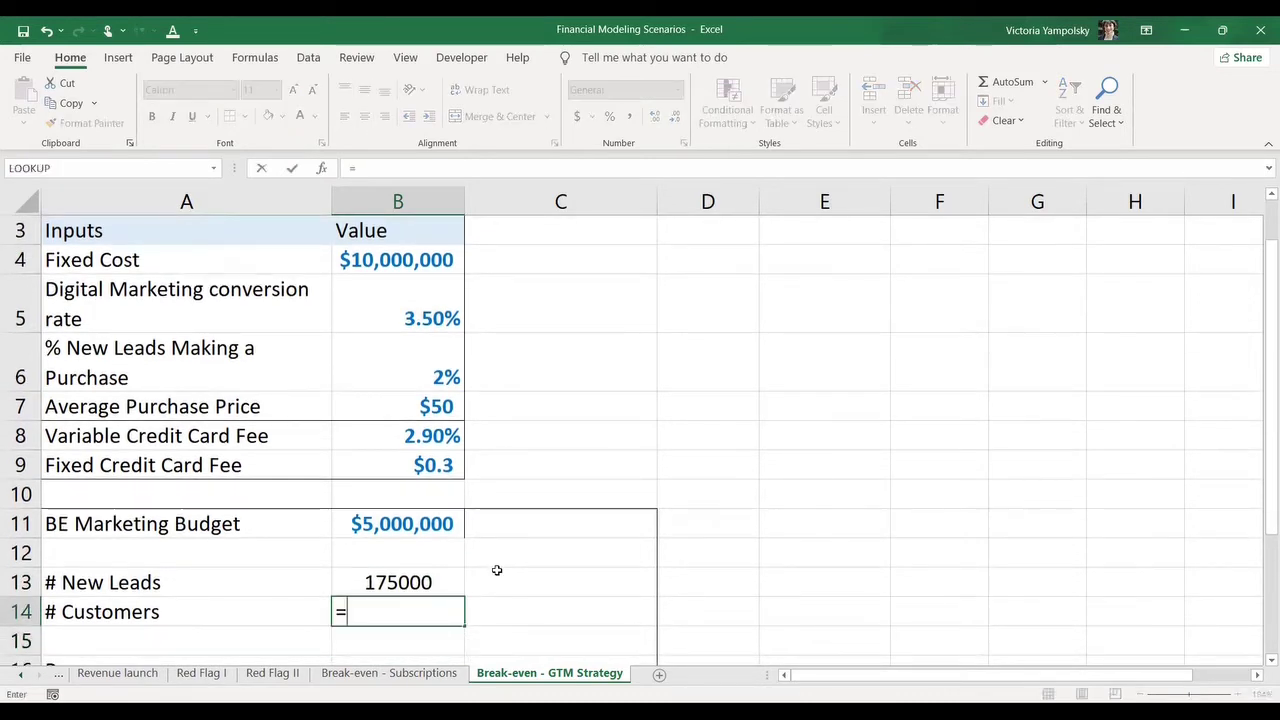
type("floor(")
left_click(430, 582)
type("*")
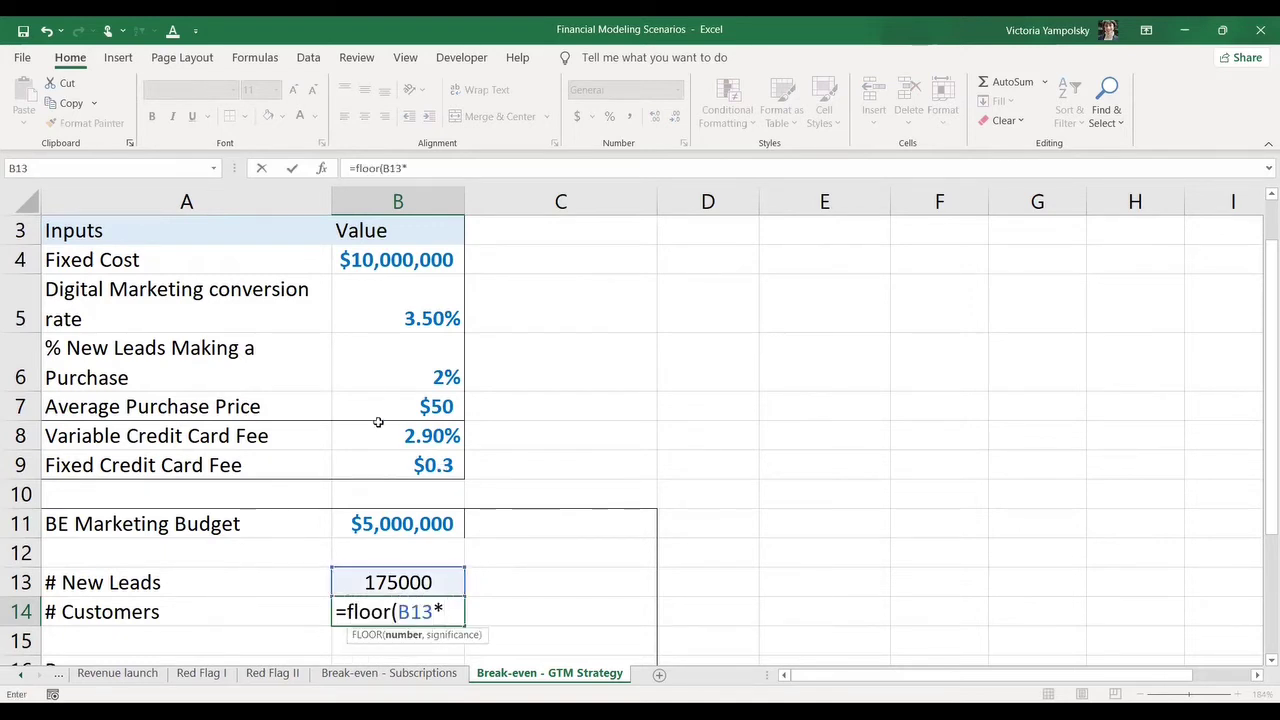
left_click(364, 372)
type(",1")
key("ctrl+Return")
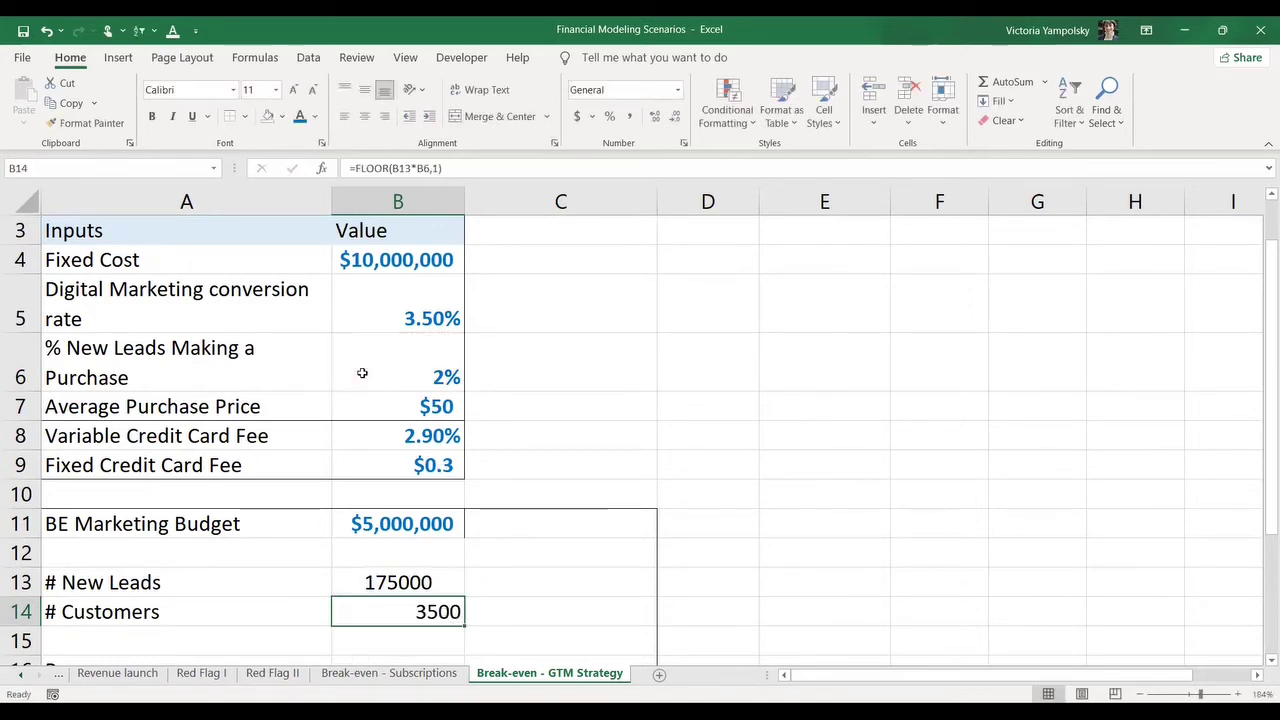
left_click(364, 117)
- Compute Revenue as # Customers times Average Purchase Price ($175,000) and centre column B
key("Down")
key("Down")
key("Down")
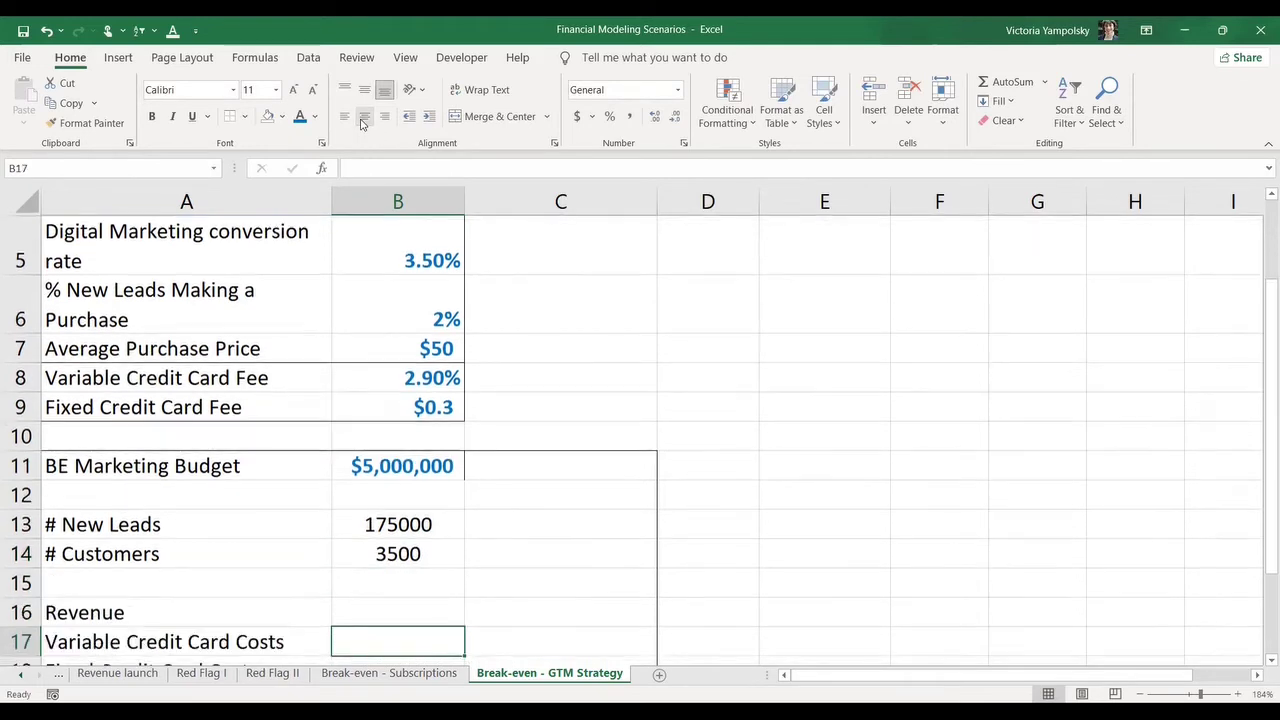
key("Up")
type("=")
key("Up")
key("Up")
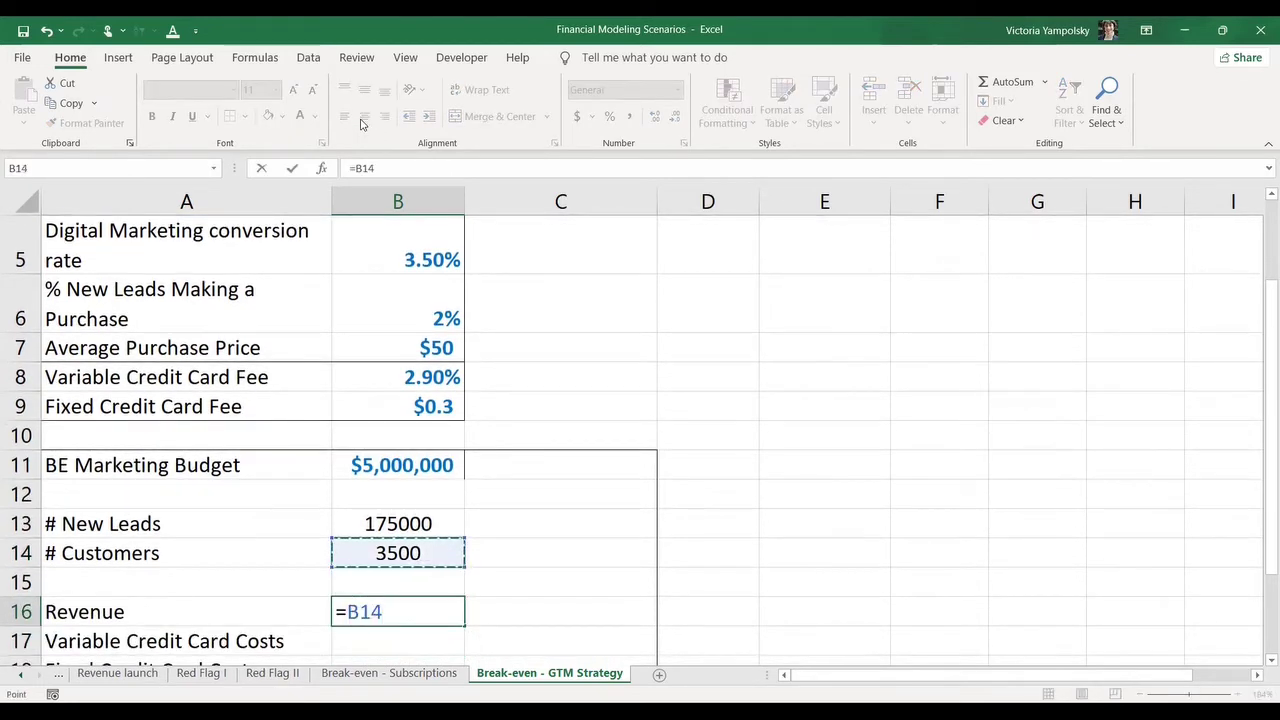
type("*")
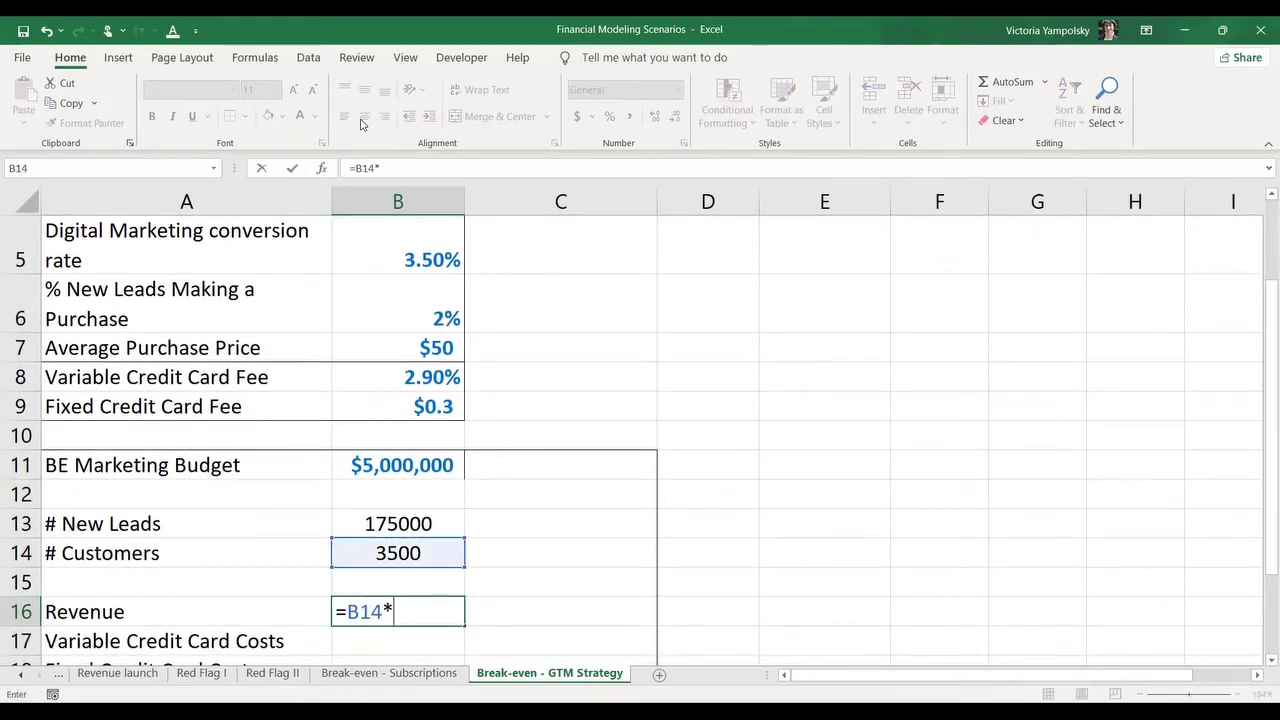
left_click(380, 347)
key("Return")
key("Up")
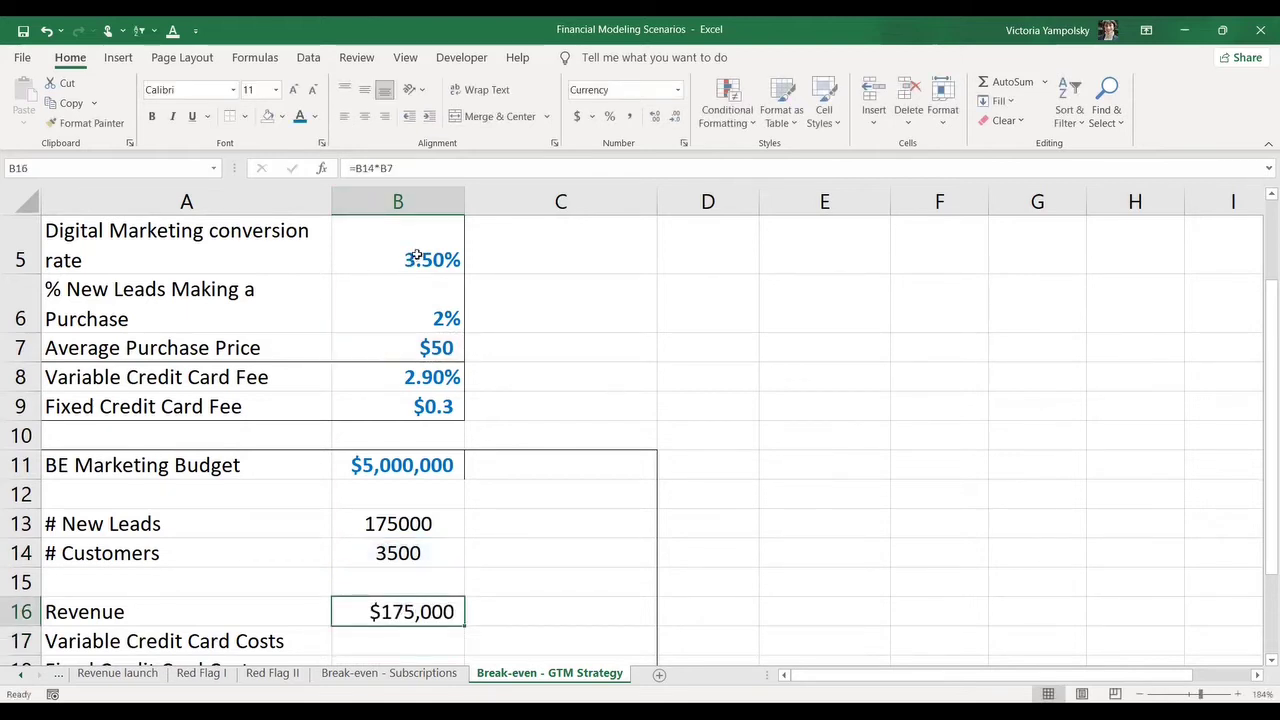
left_click(399, 204)
left_click(364, 116)
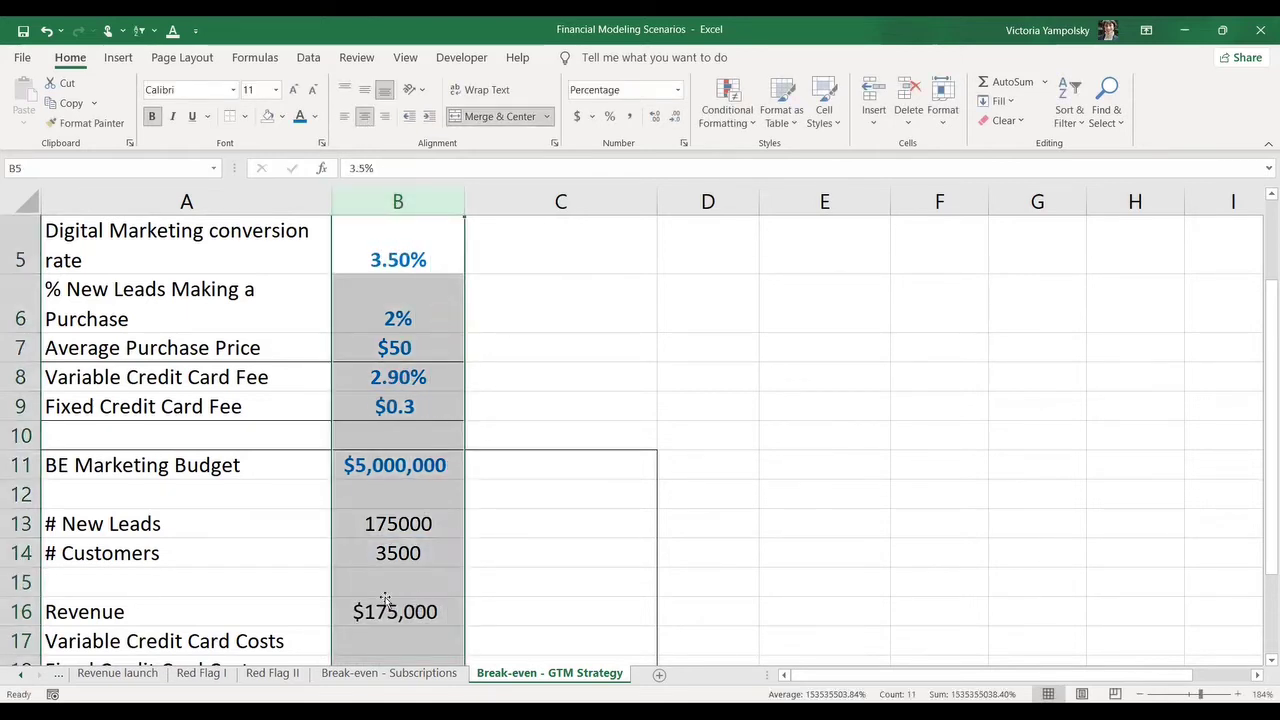
left_click(386, 600)
- Set Variable Credit Card Costs to =B8*B16, the fee rate times Revenue ($5,075.00)
key("Return")
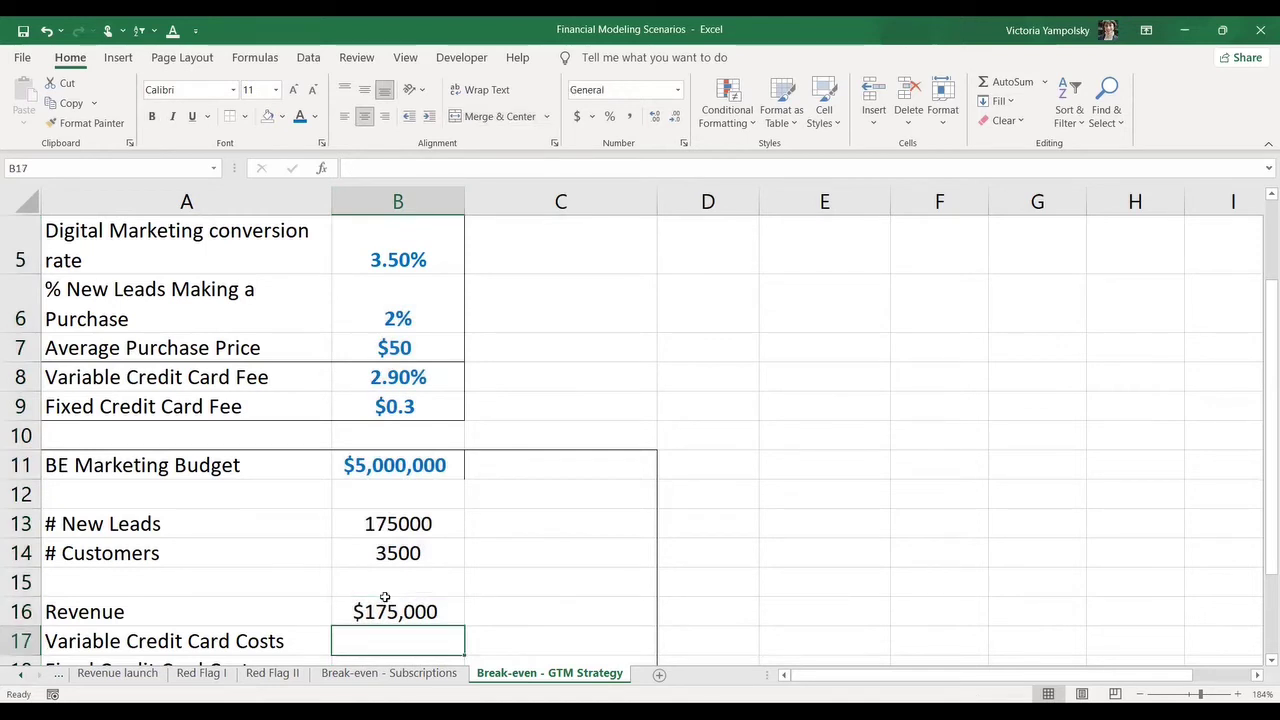
scroll(385, 597, "down", 2)
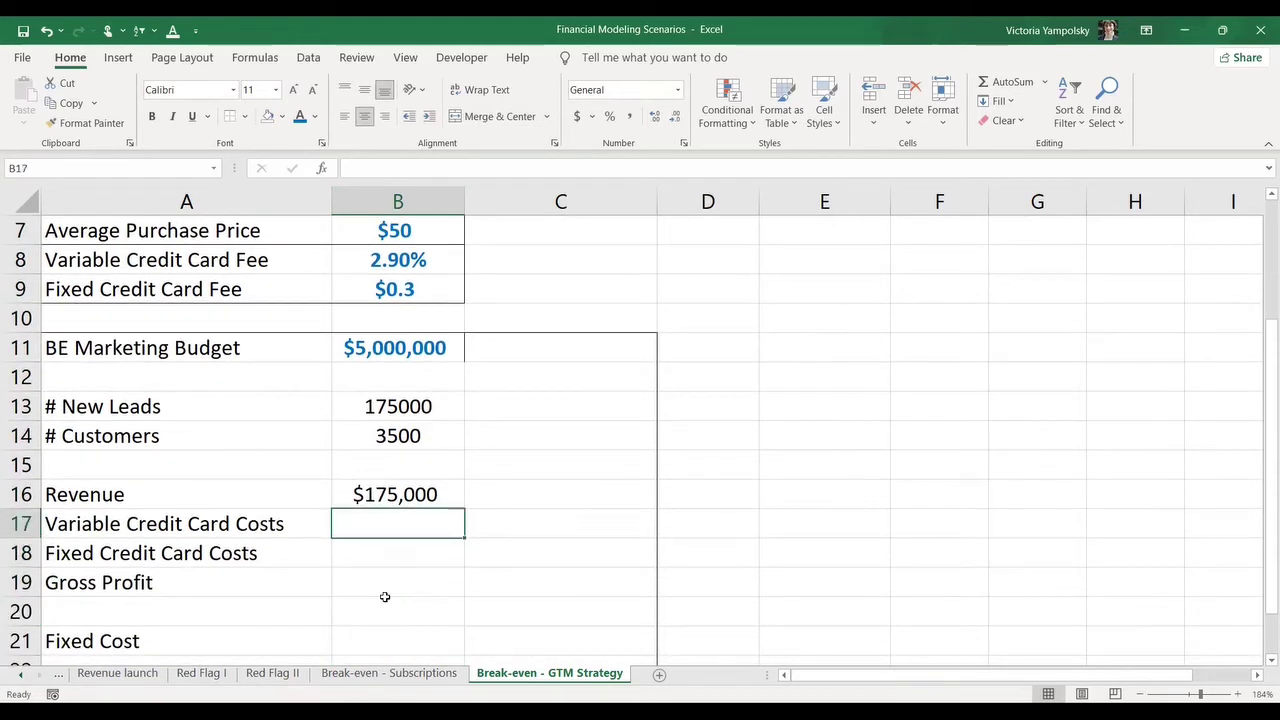
type("=")
left_click(372, 262)
type("*")
left_click(388, 488)
key("Return")
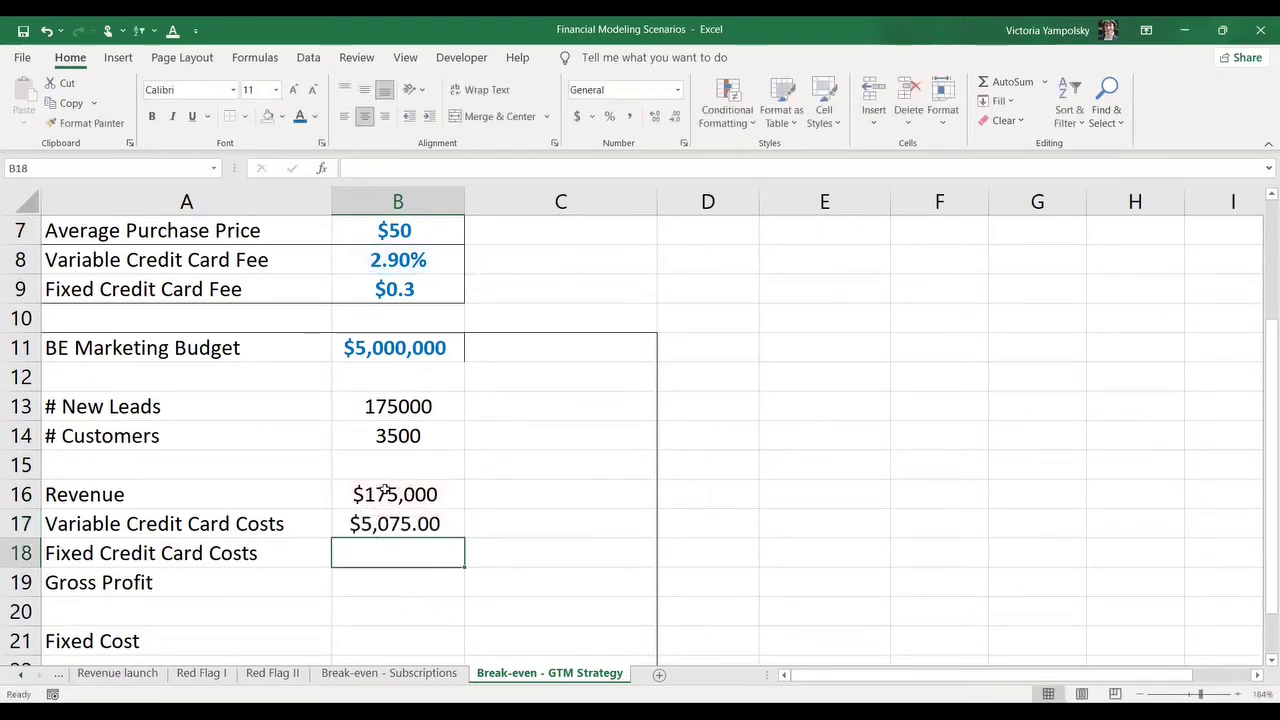
key("Up")
- Build the Fixed Credit Card Costs formula as the $0.3 fee times # Customers
double_click(390, 553)
type("=")
left_click(415, 289)
type("*")
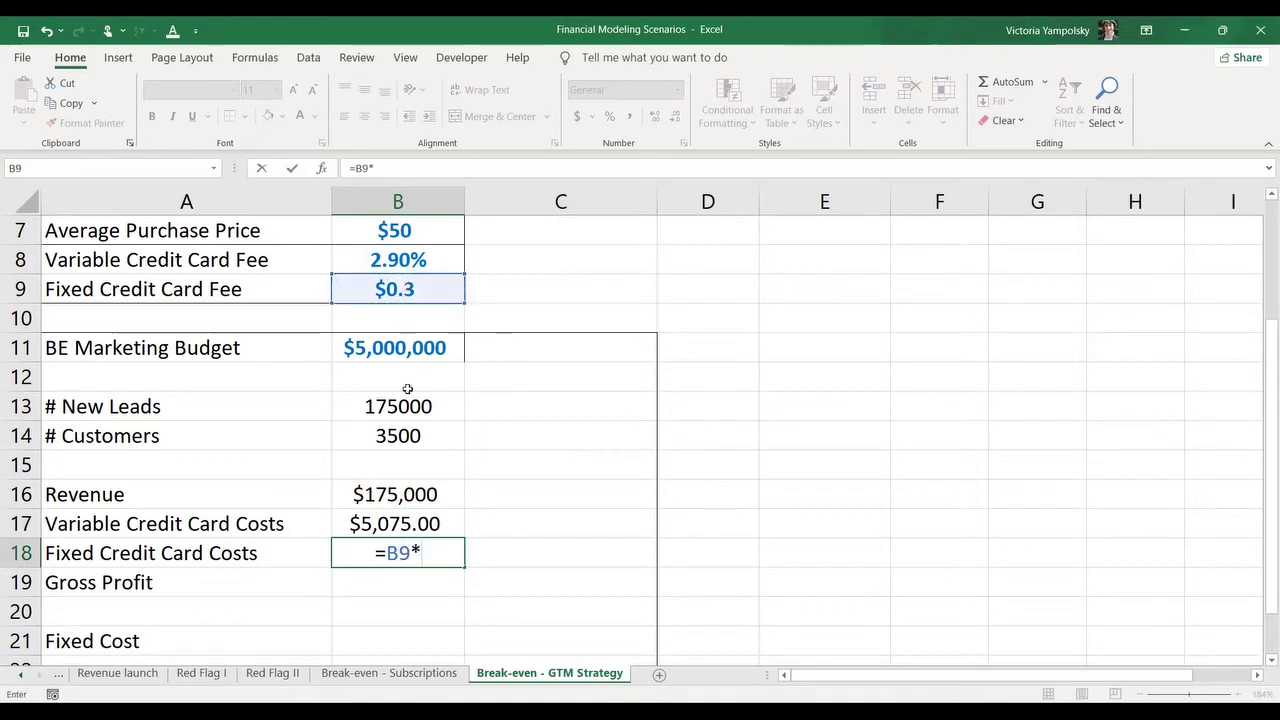
left_click(400, 436)
- Compute Gross Profit as Revenue minus both credit card costs, giving $168,875.00
key("Return")
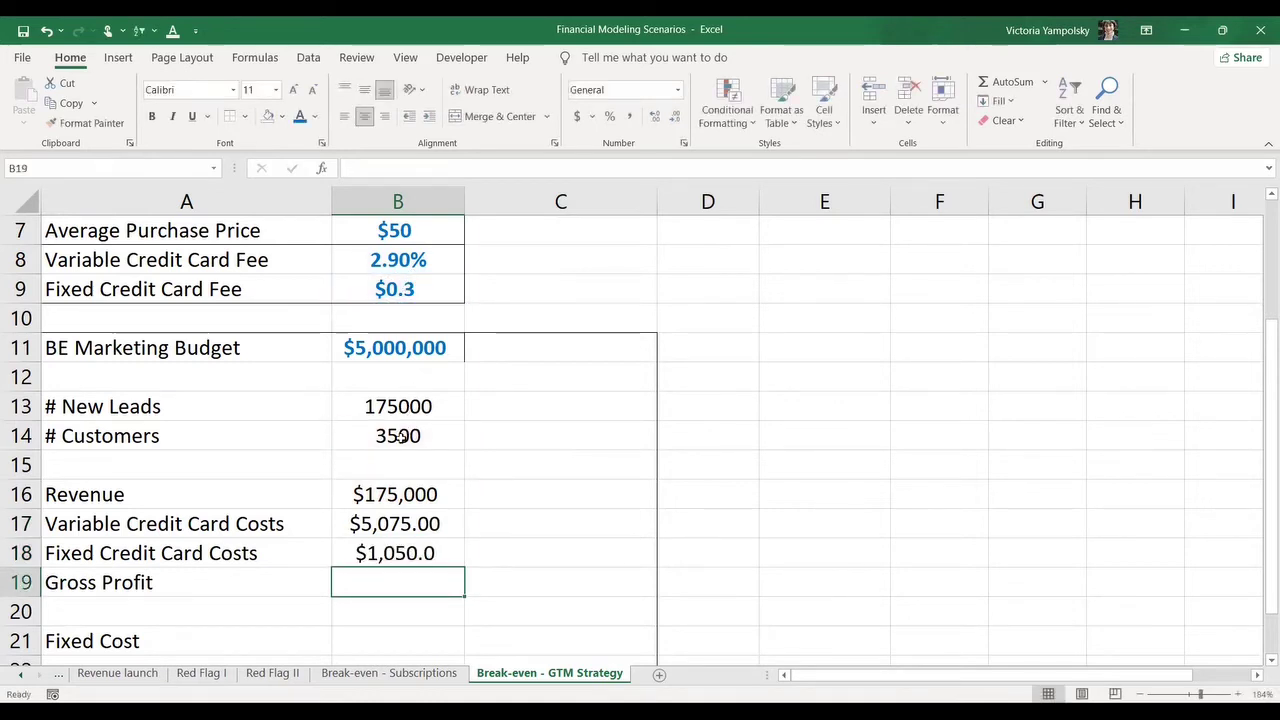
type("=")
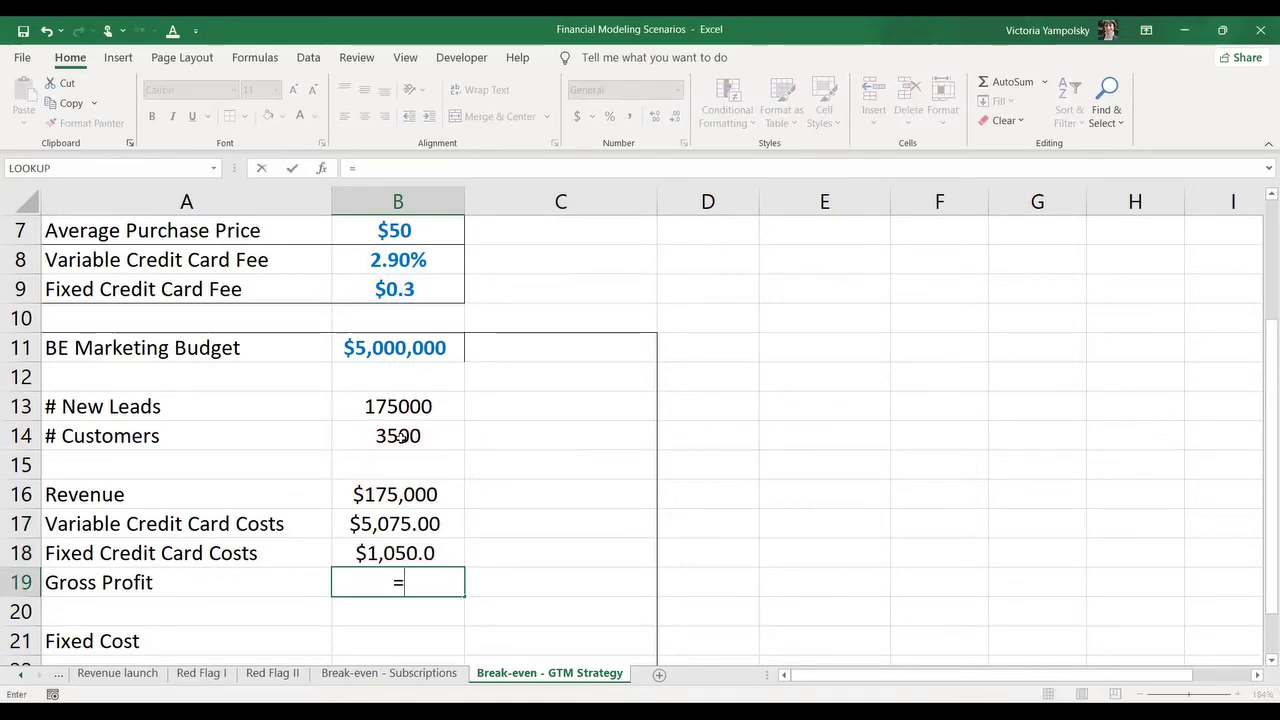
key("Up")
key("Up")
key("Up")
type("-")
key("Up")
key("Up")
type("-")
key("Up")
key("Return")
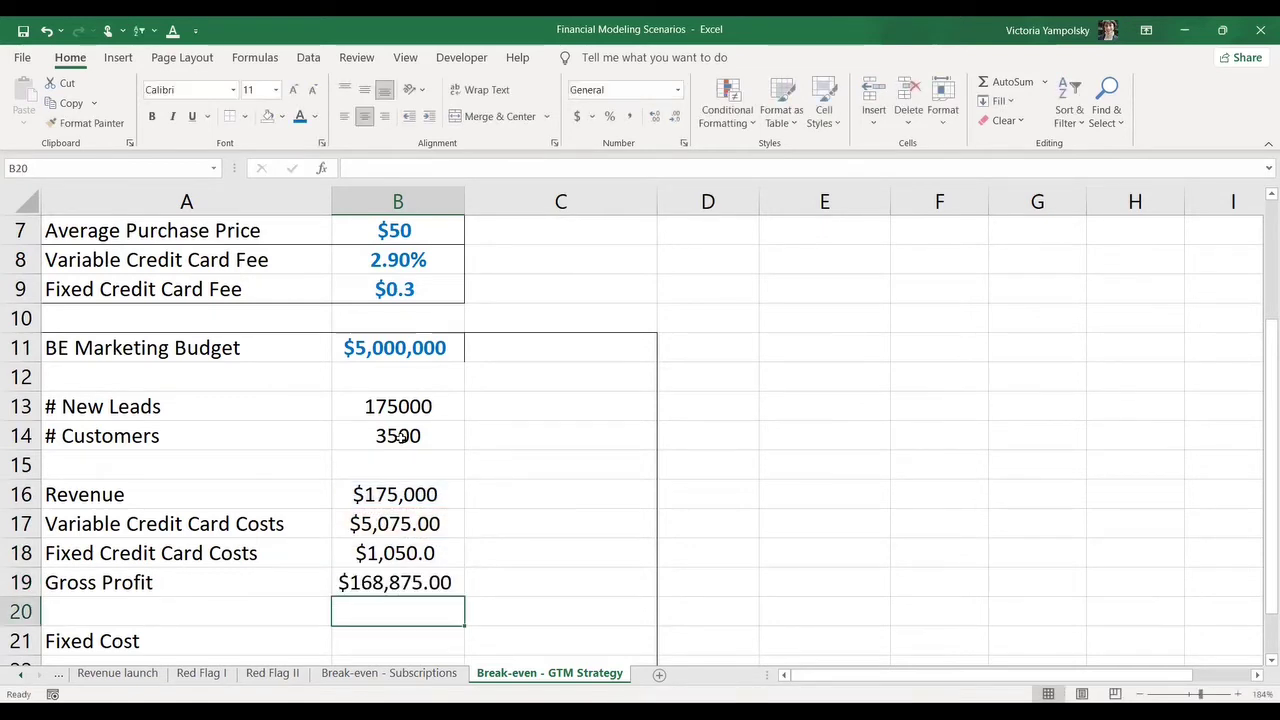
key("Up")
- Link Fixed Cost in B21 to the $10,000,000 input with =B4
key("Down")
key("Down")
type("=")
key("Up")
key("Up")
key("Up")
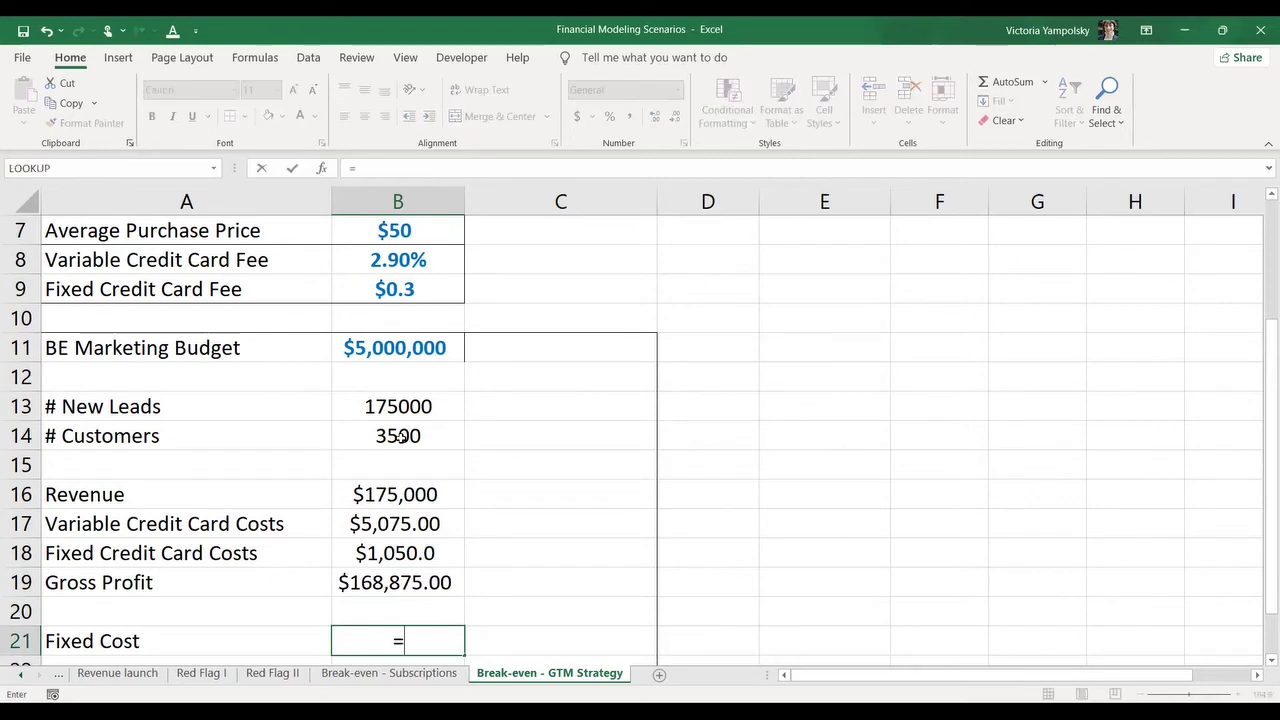
key("Up")
key("Up")
key("Up")
key("Up")
key("Up")
key("Up")
key("Up")
key("Up")
key("Up")
key("Up")
key("Up")
key("Up")
key("Up")
key("Up")
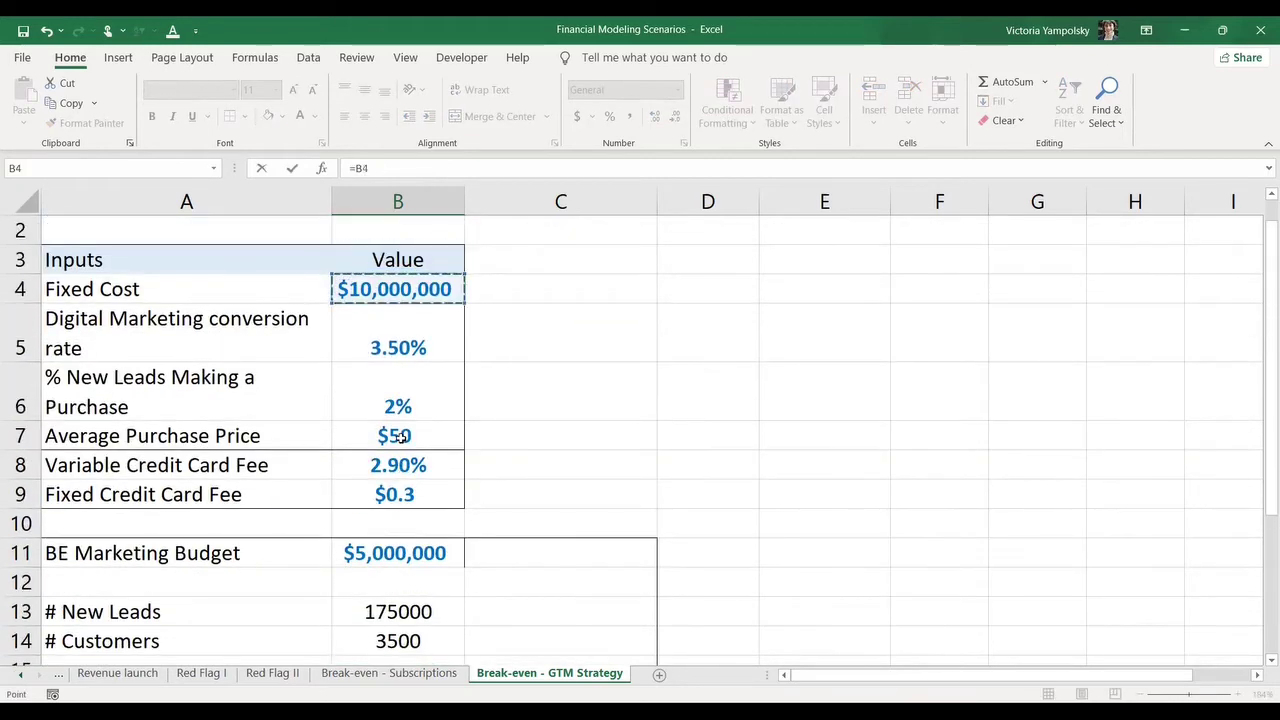
key("Return")
- Calculate Gross Profit - Fixed Cost in B23 as =B19-B21
key("Down")
type("=")
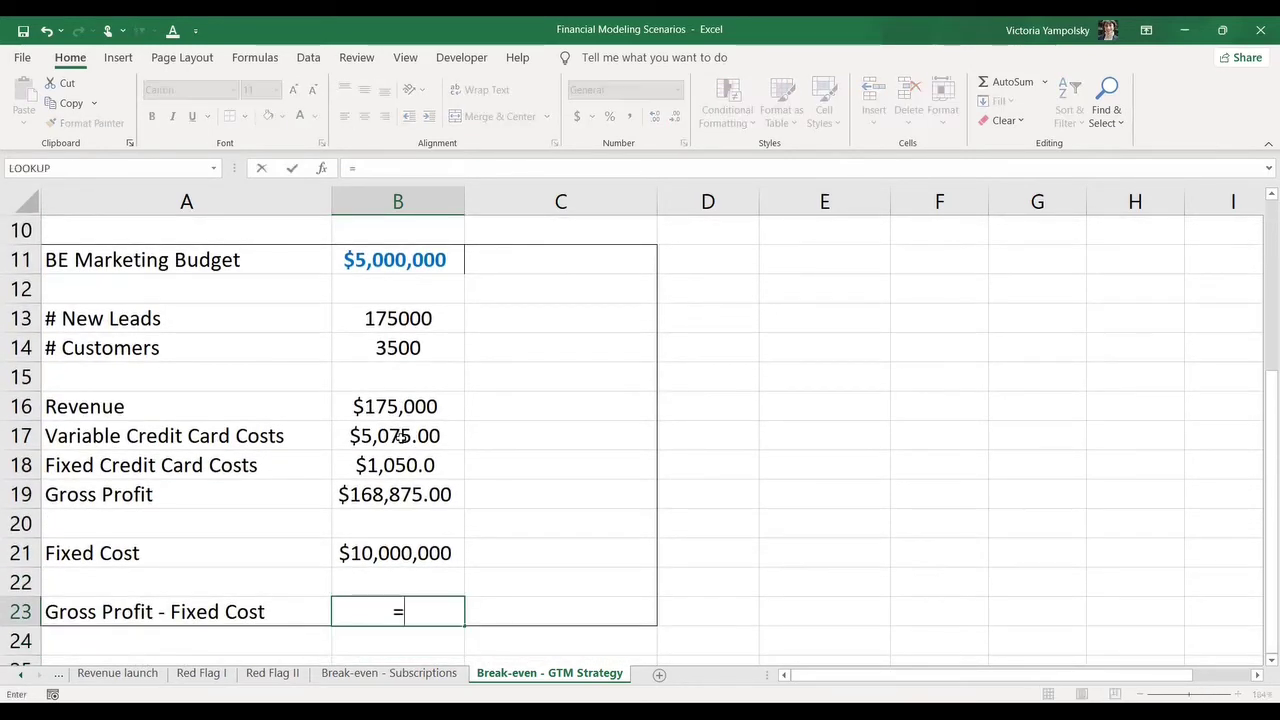
key("Up")
key("Up")
key("Up")
key("Up")
key("Up")
key("Up")
key("Up")
key("Up")
key("Up")
key("Up")
key("Up")
key("Up")
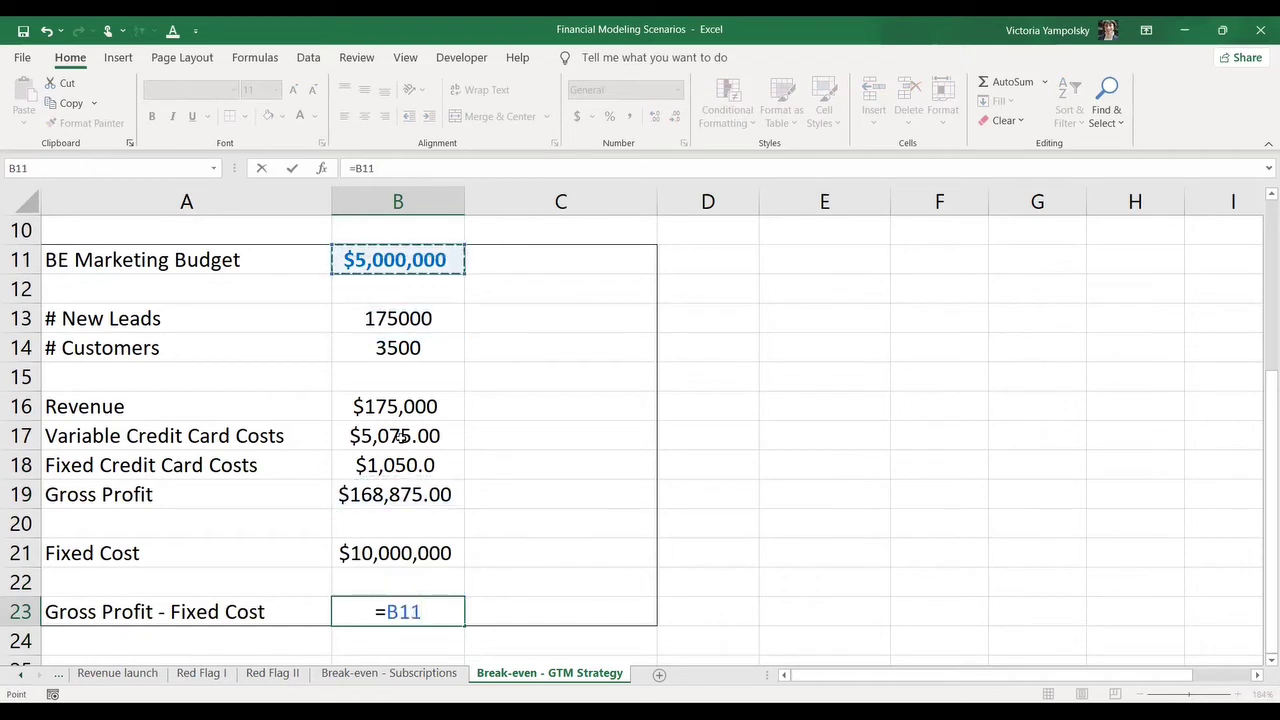
key("Down")
key("Down")
key("Down")
key("Down")
key("Down")
key("Down")
key("Down")
key("Down")
key("Down")
key("Down")
key("Down")
key("Up")
key("Up")
key("Up")
type("-")
key("Down")
key("Down")
key("Return")
key("Up")
- Autofit column B and add the note 'MAKE AS CLOSE TO ZERO AS POSSIBLE' in D23
double_click(464, 201)
left_click(694, 600)
type("MAKE")
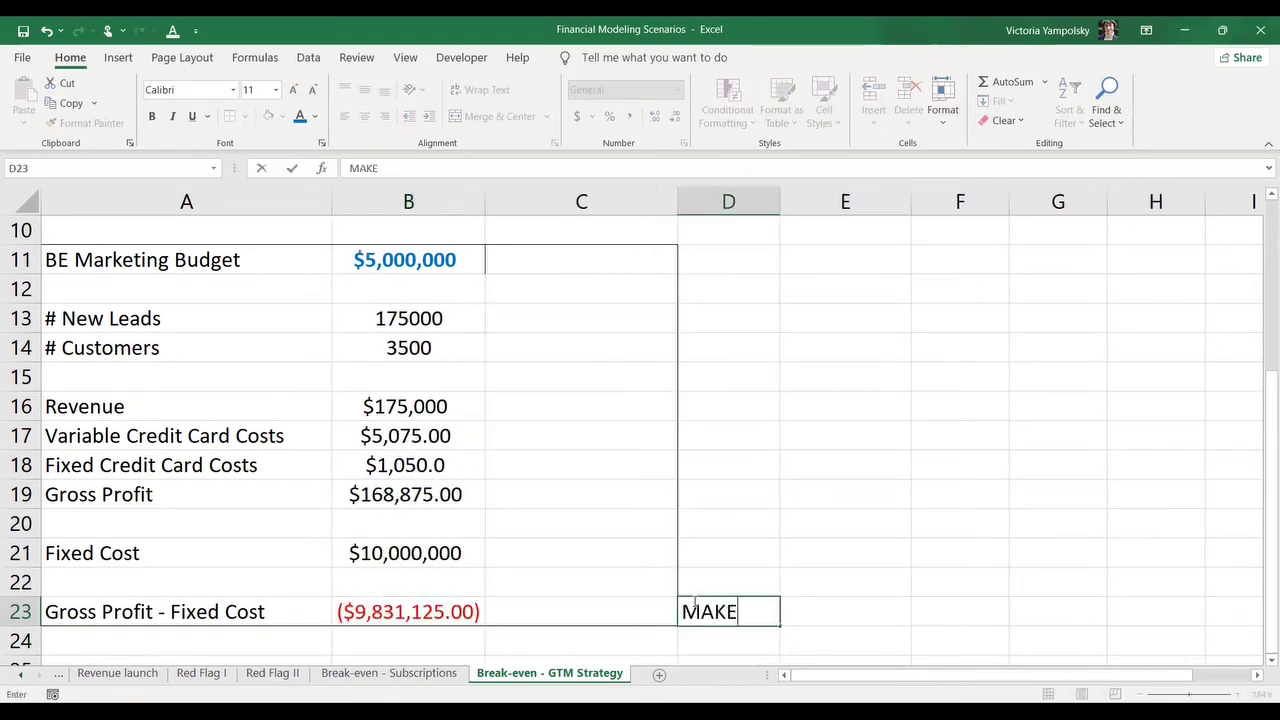
type(" AS CLOSE TO Z")
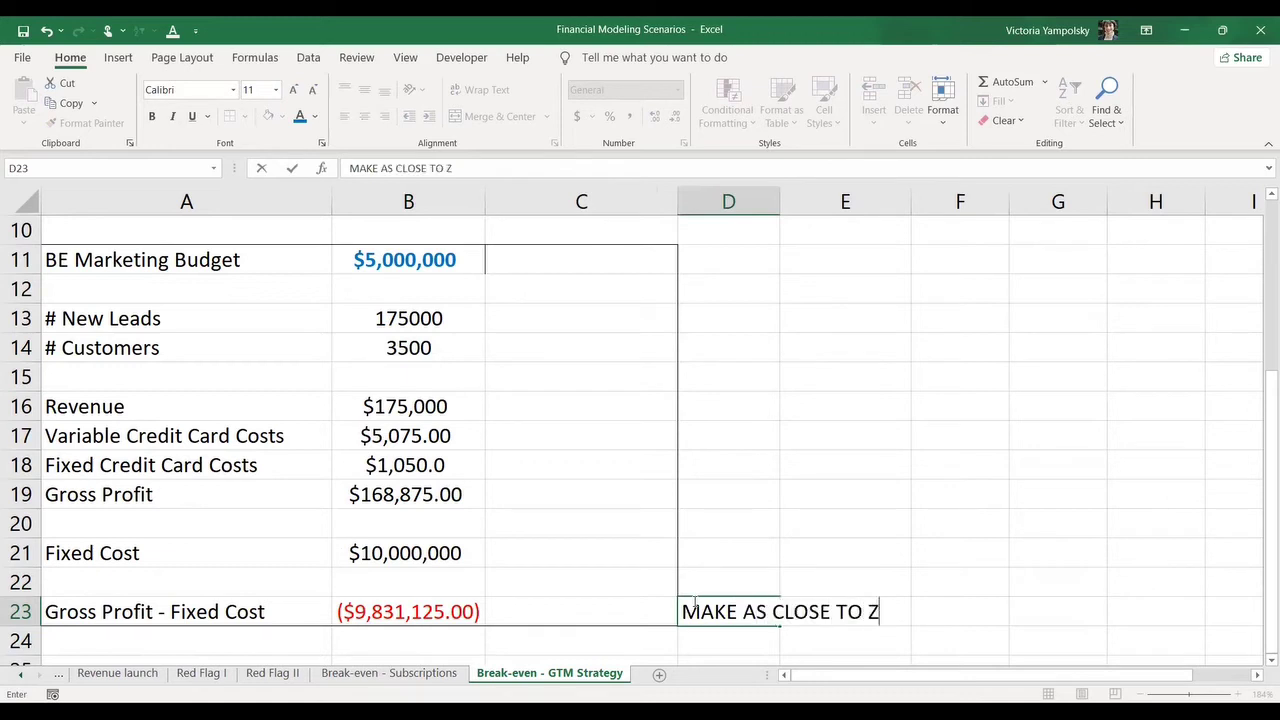
type("RO AS O")
key("BackSpace")
type("POSSIBLE")
key("Return")
key("Up")
key("Up")
key("Up")
key("Up")
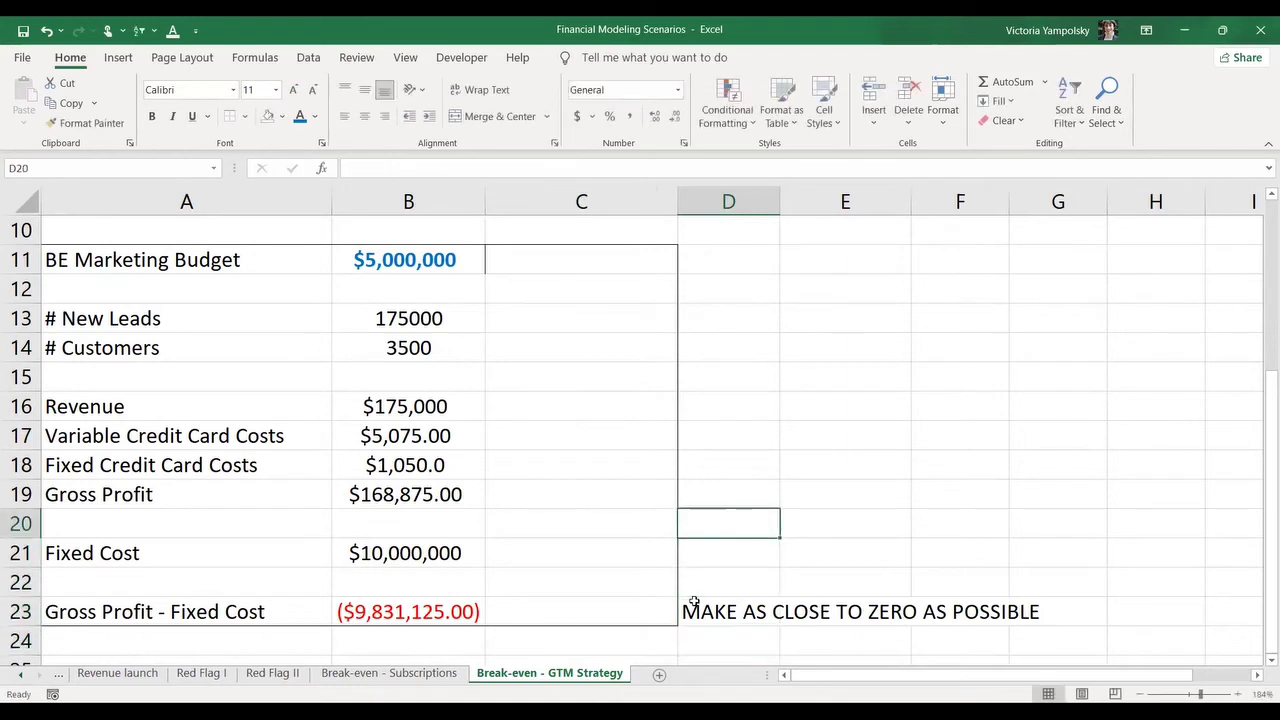
key("Up")
key("Up")
key("Up")
key("Up")
key("Up")
key("Up")
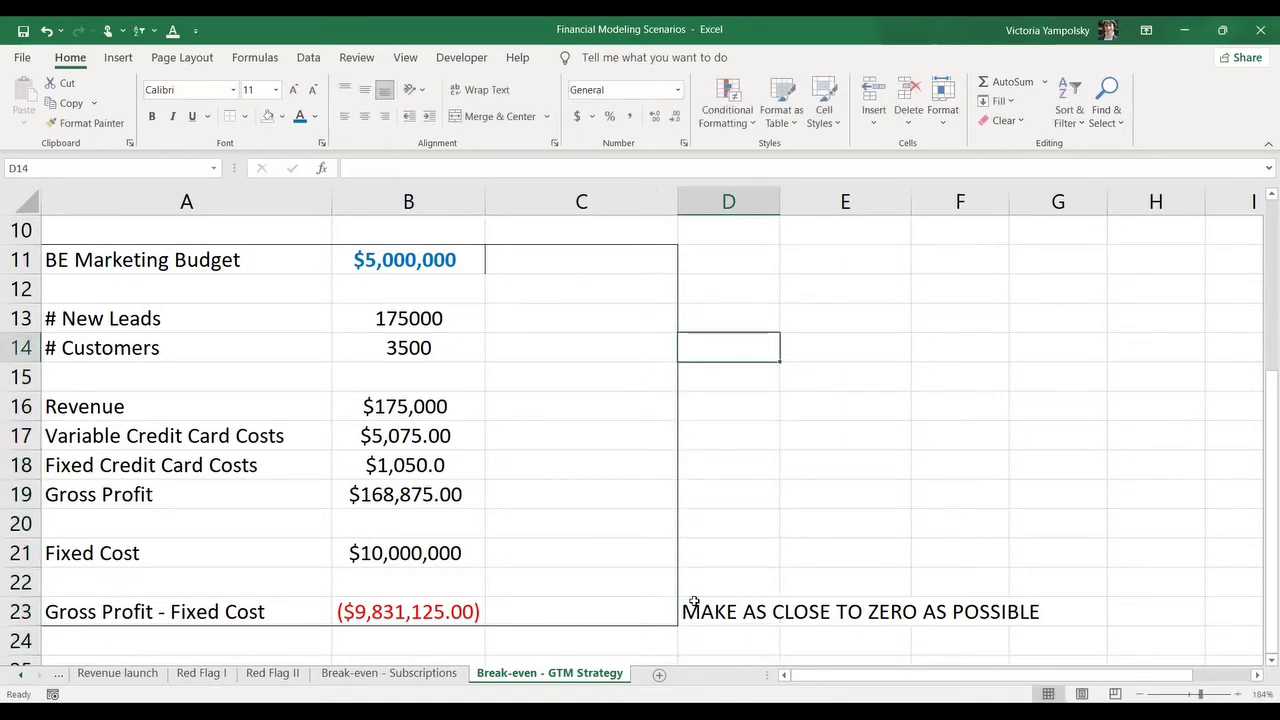
- Try BE Marketing Budgets of $1,500,000 and then $15,000,000
key("Left")
key("Left")
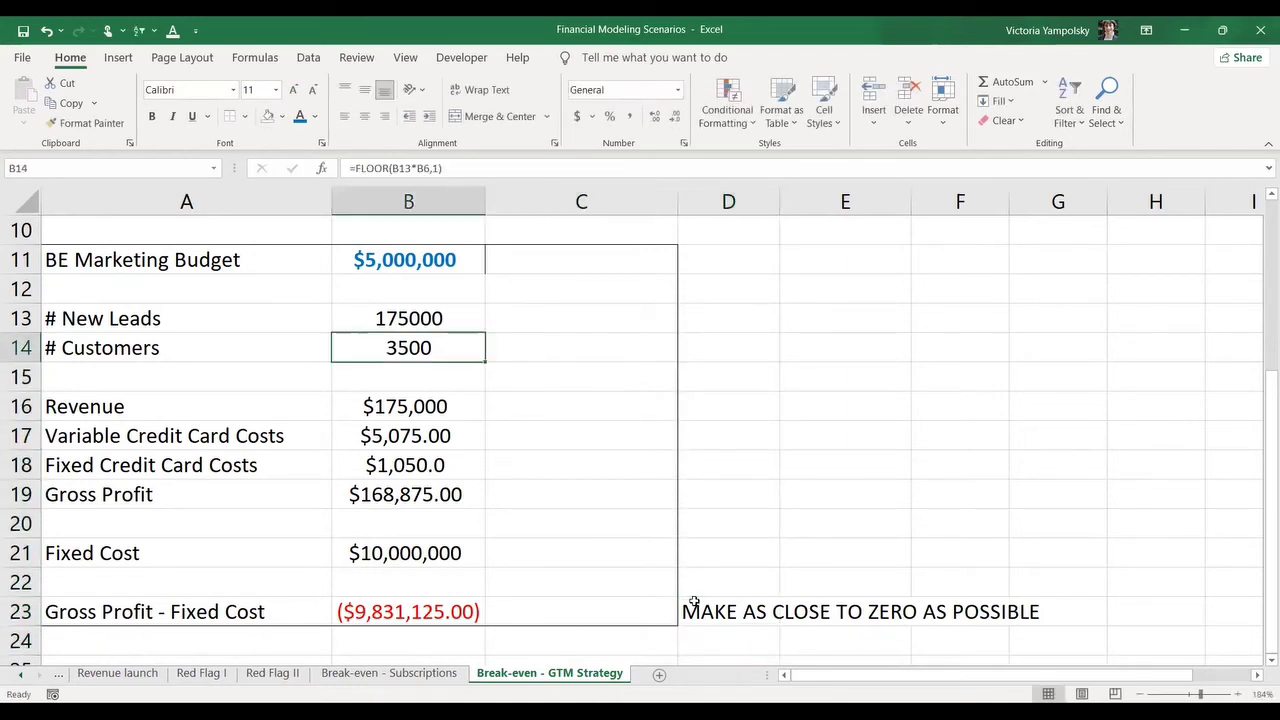
key("Left")
key("Up")
key("Up")
key("Up")
key("Right")
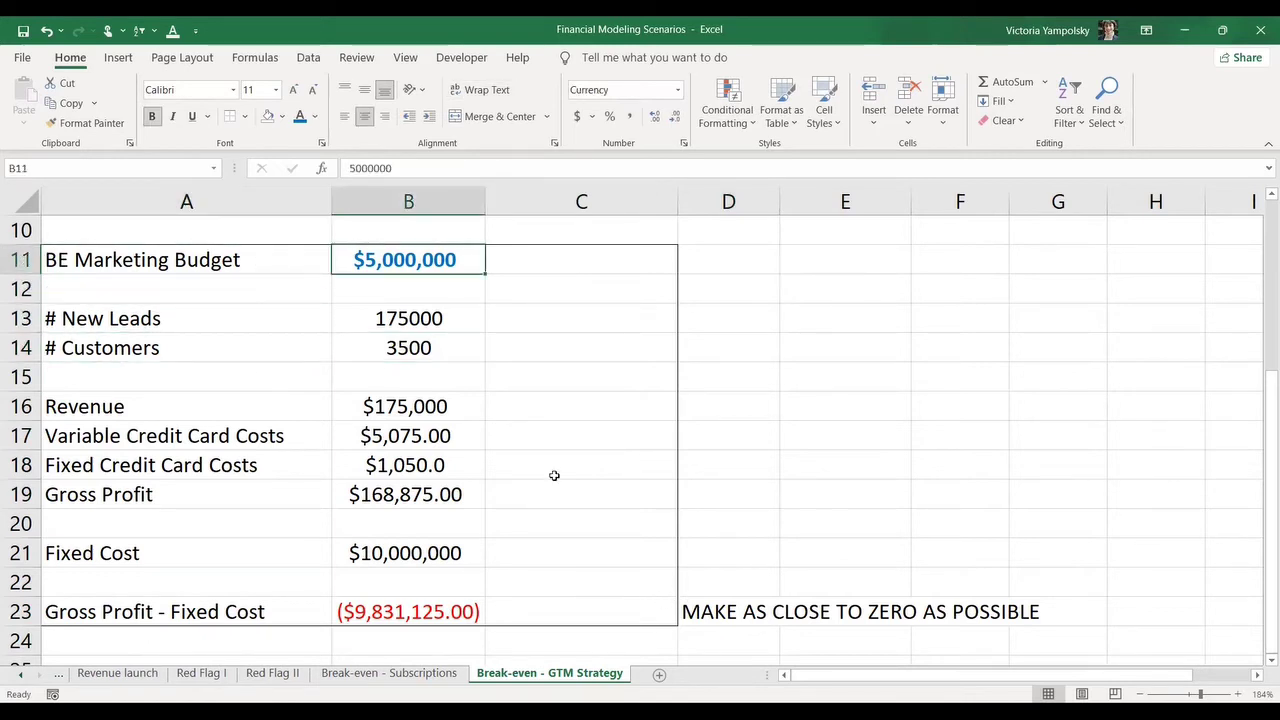
type("1500000")
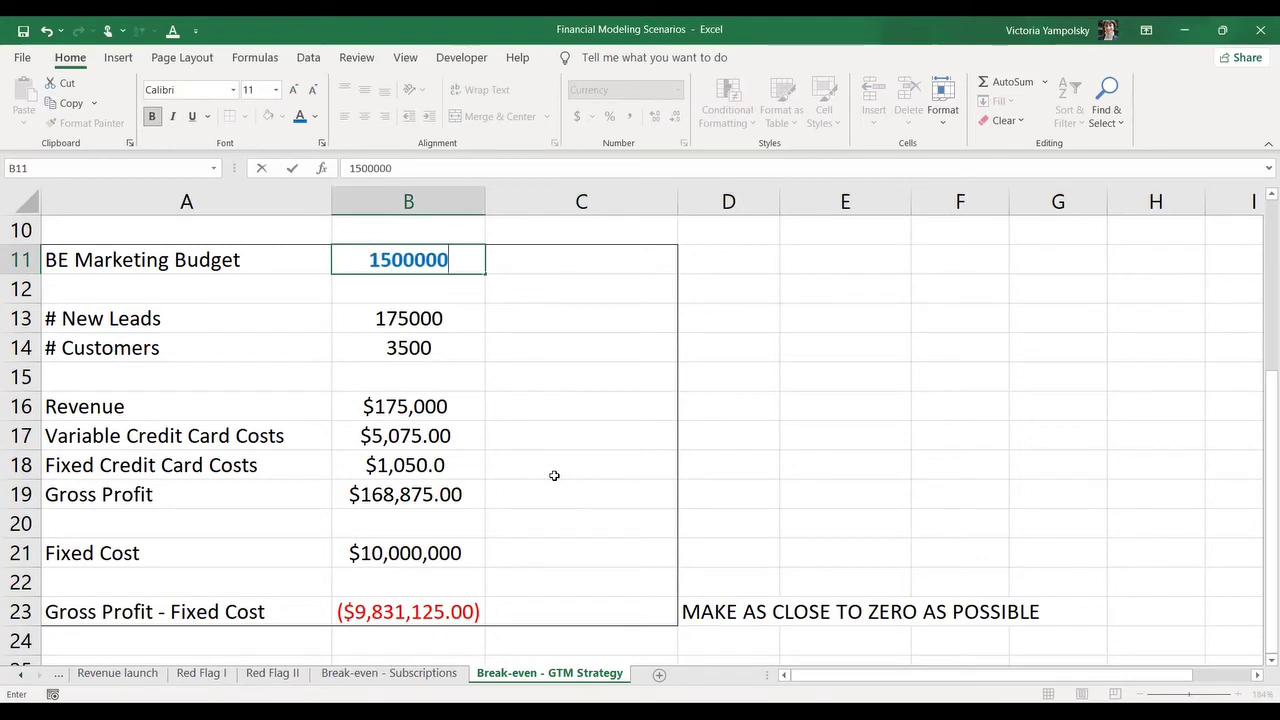
key("BackSpace")
type("0")
key("Return")
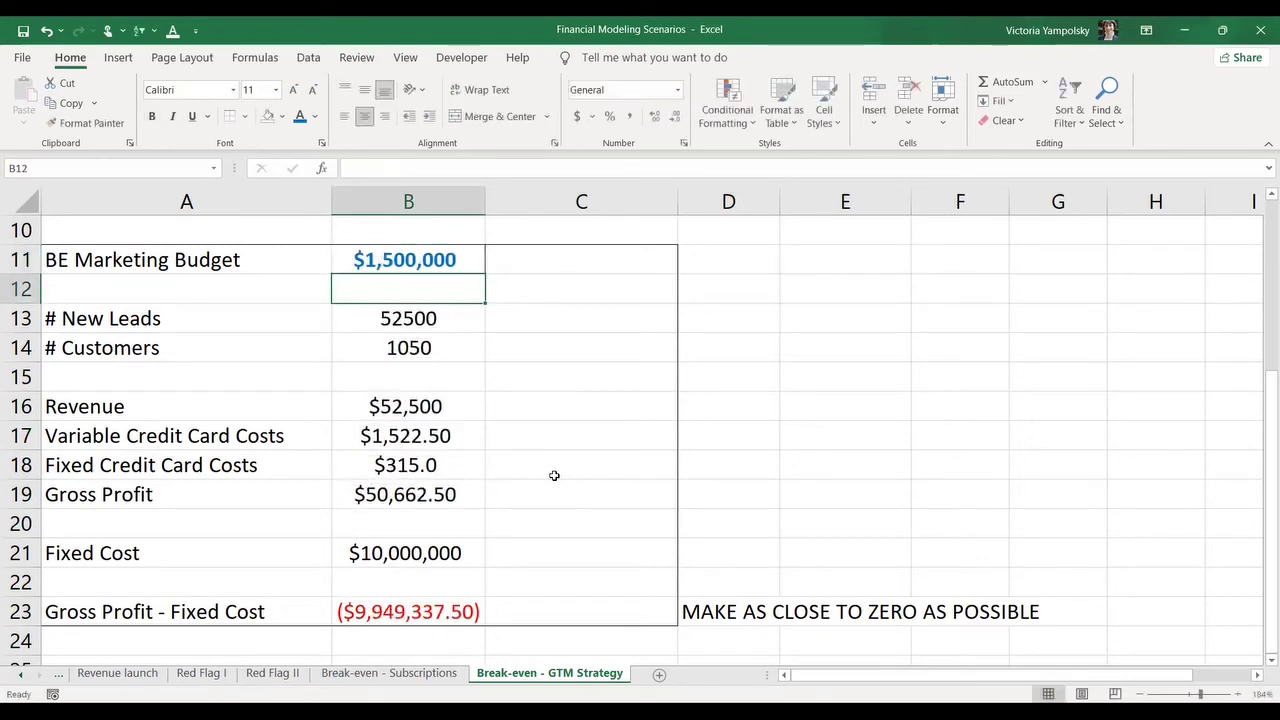
key("Up")
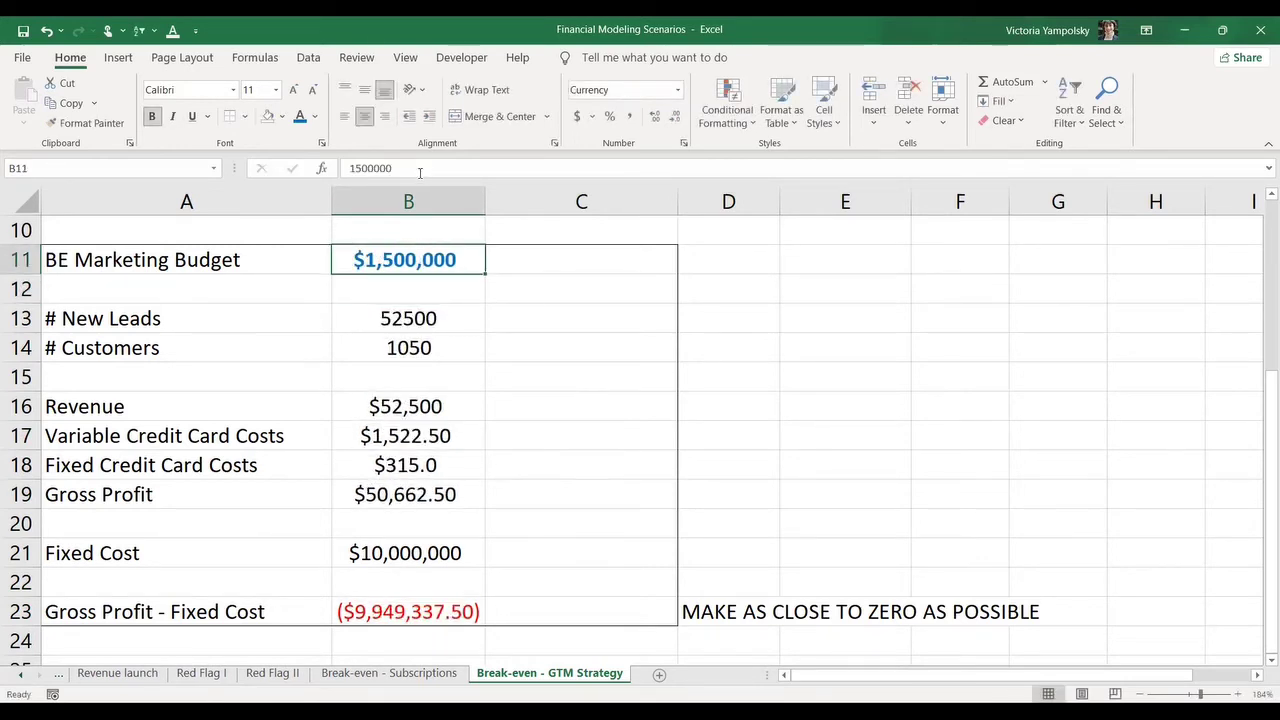
left_click(418, 171)
type("0")
key("Return")
- Raise the trial marketing budget to $25,000,000, then $250,000,000
key("Up")
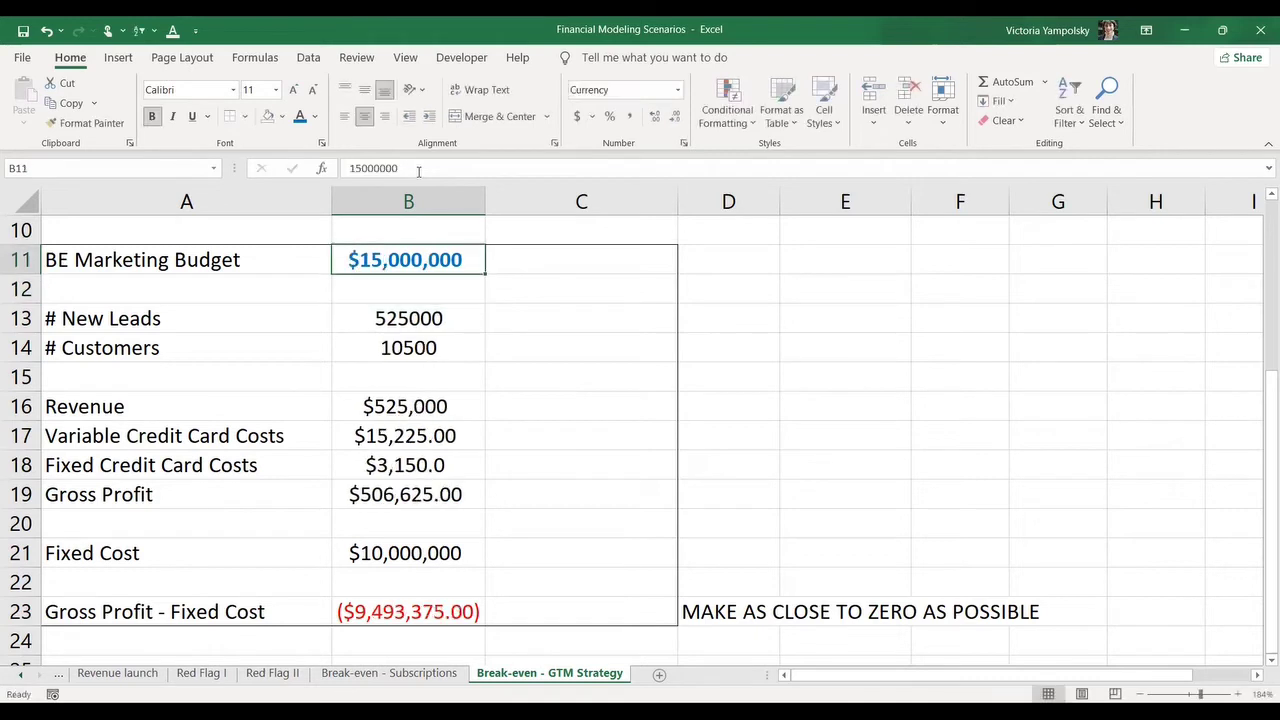
left_click(361, 168)
key("BackSpace")
key("BackSpace")
type("25")
key("Return")
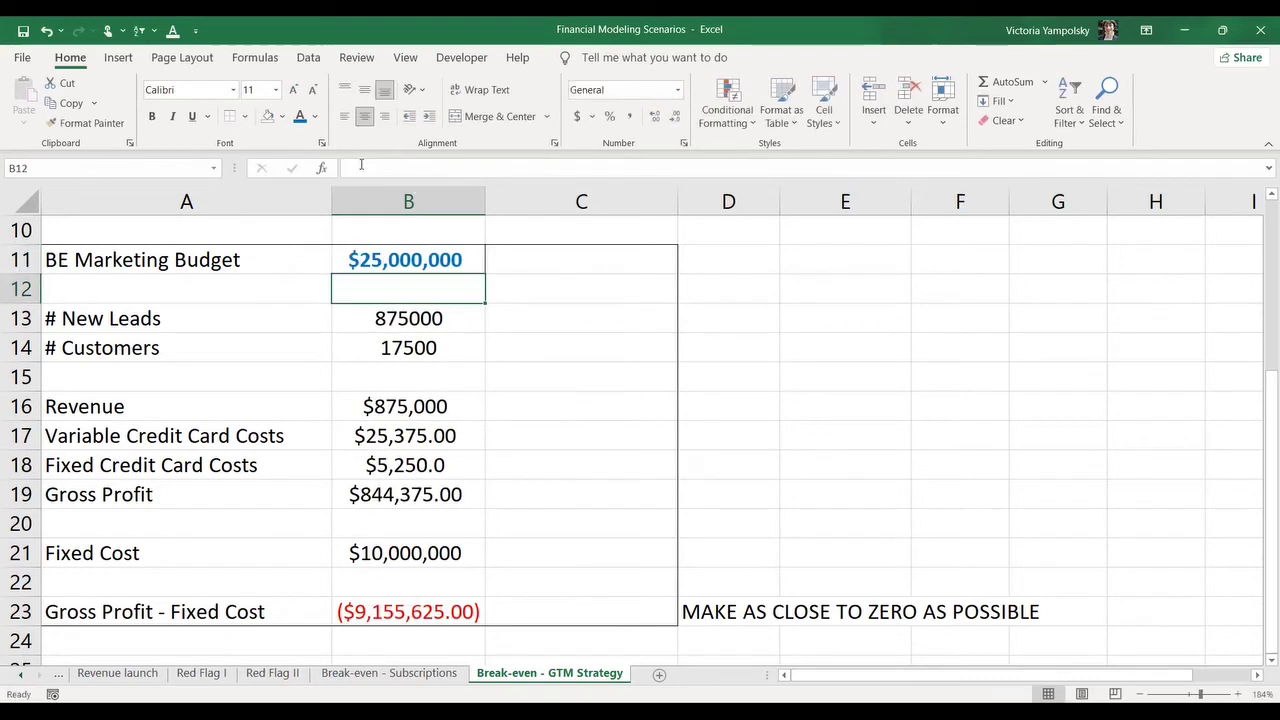
key("Up")
key("F2")
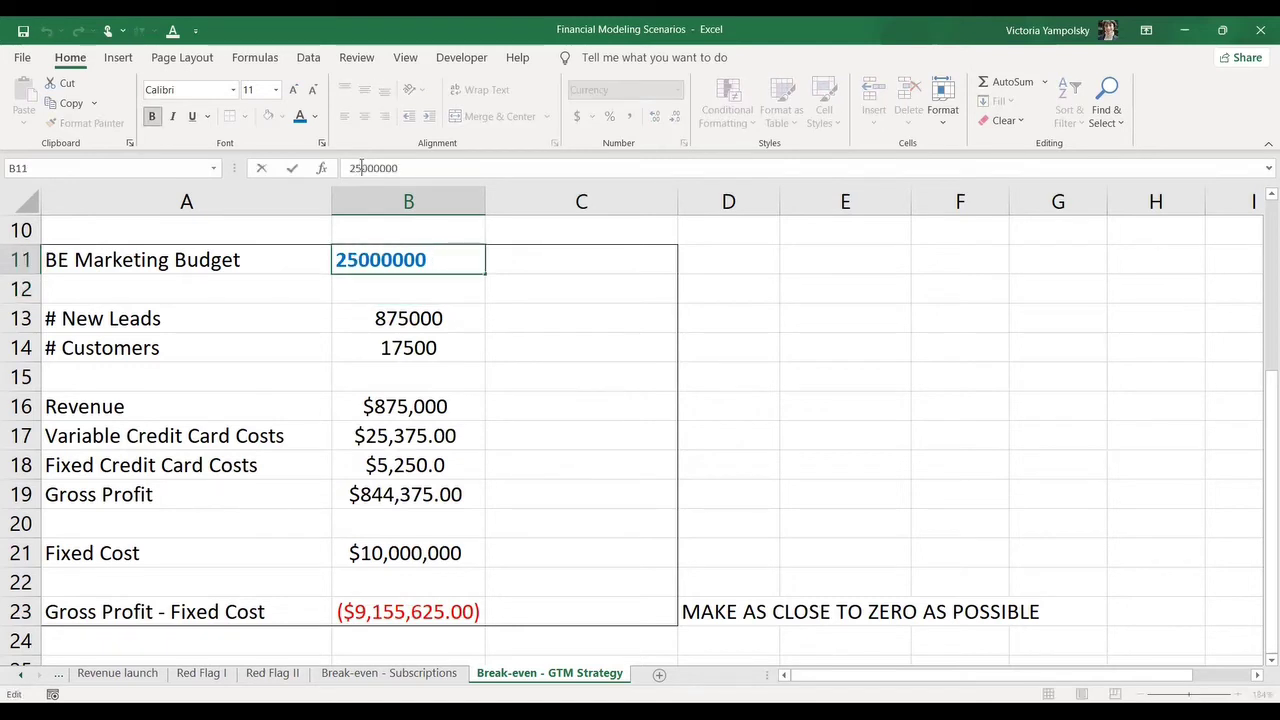
type("0")
key("Return")
- Fine-tune the marketing budget to $252,000,000, then $260,000,000
key("Up")
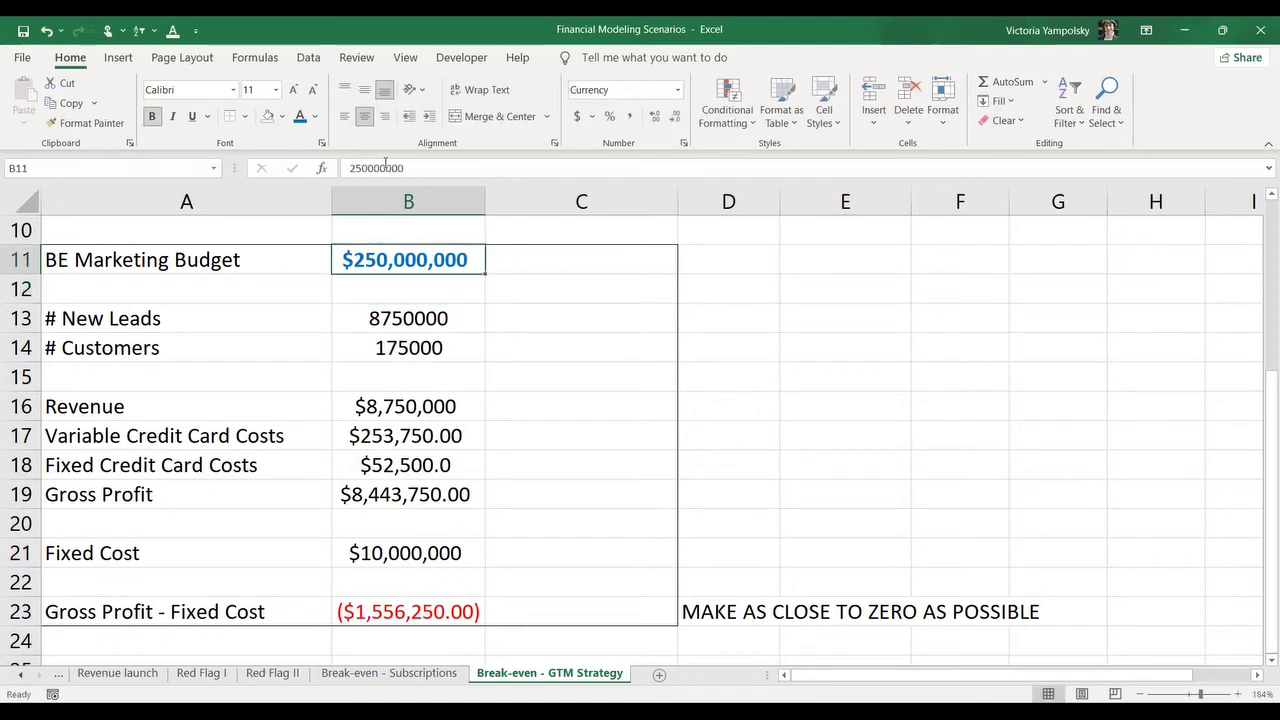
left_click(415, 168)
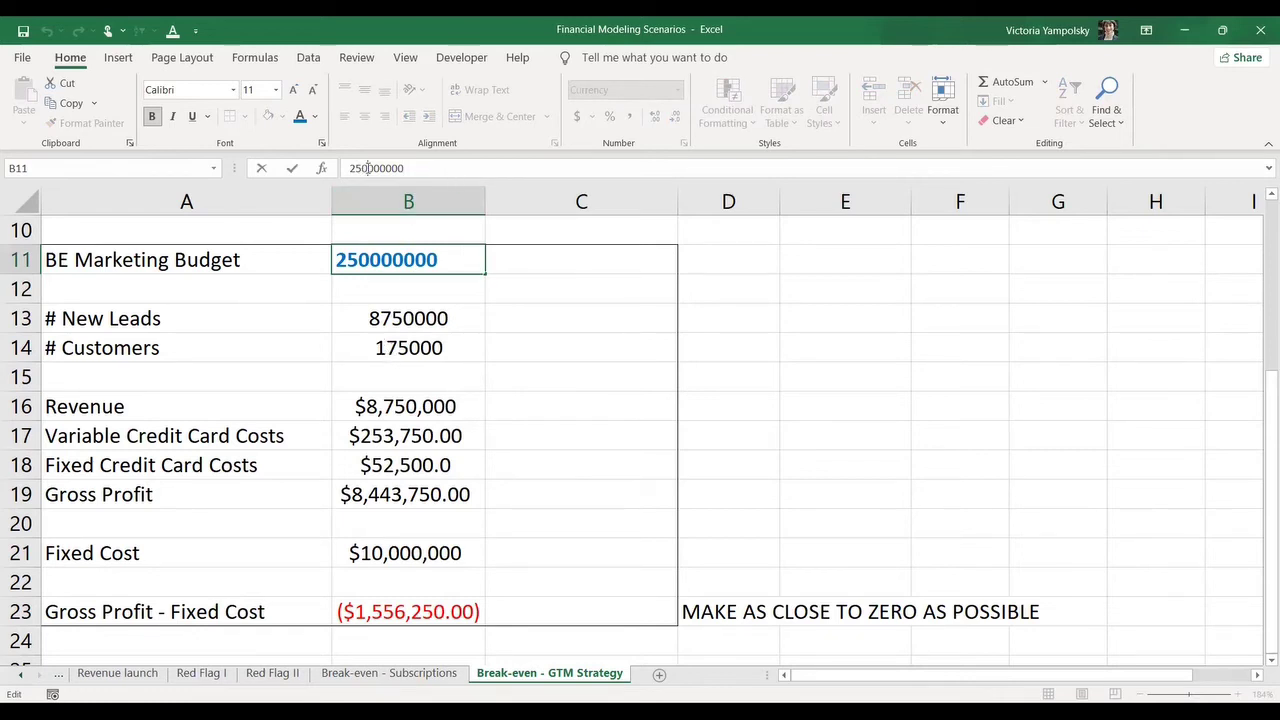
left_click(367, 168)
key("BackSpace")
type("2")
key("Return")
key("Up")
left_click(367, 168)
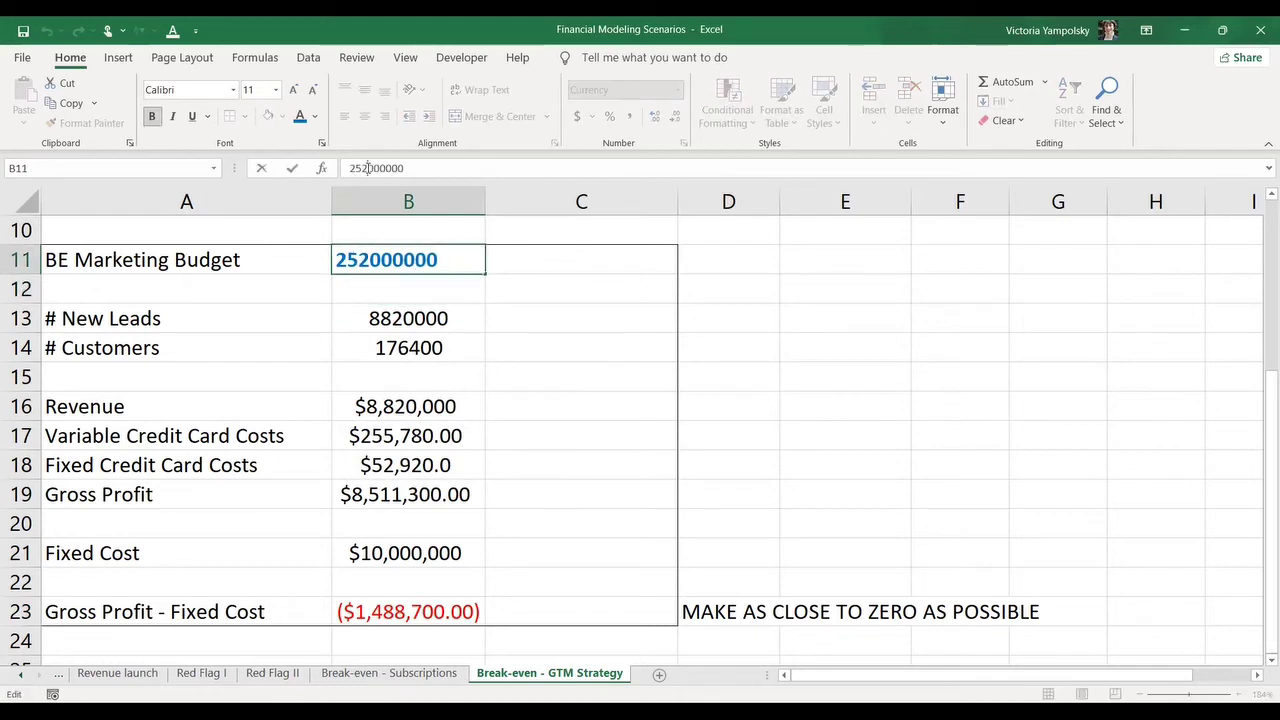
key("BackSpace")
type("0")
key("BackSpace")
key("BackSpace")
type("60")
key("Return")
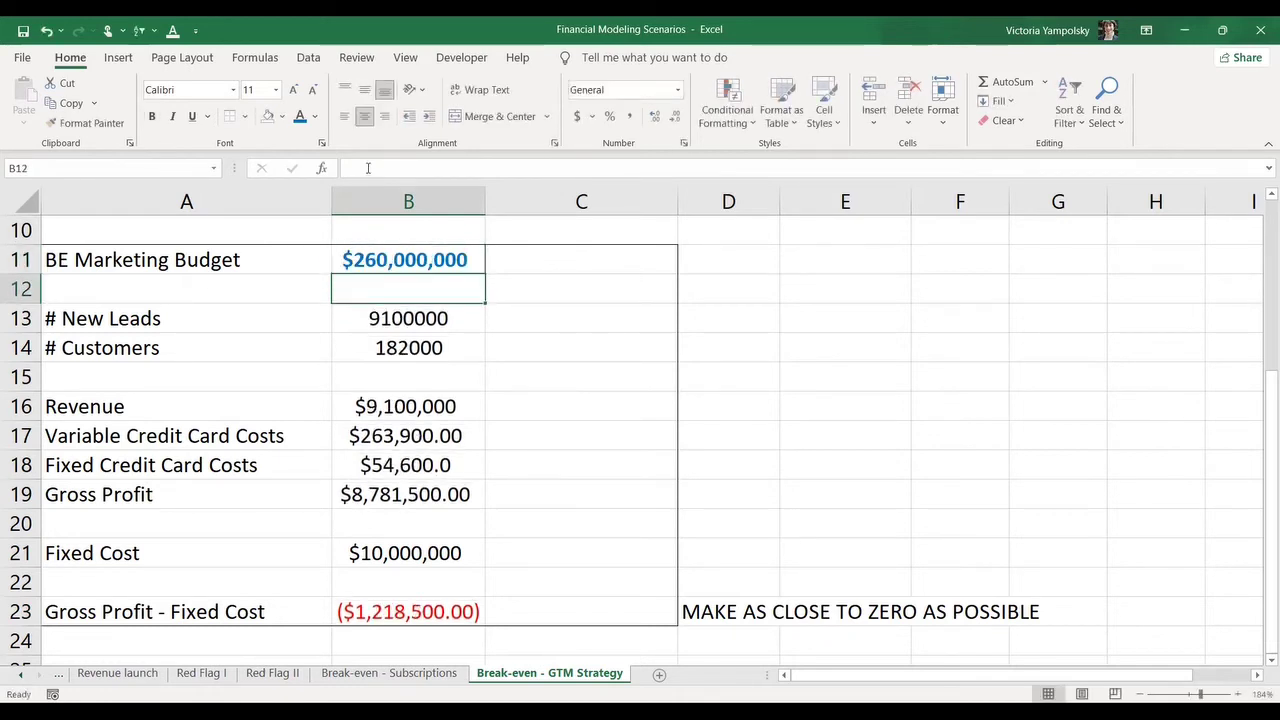
- Settle on a $300,000,000 budget, making Gross Profit - Fixed Cost $132,500.00
key("Up")
left_click(367, 168)
key("BackSpace")
key("BackSpace")
type("0")
key("BackSpace")
key("BackSpace")
type("300")
key("BackSpace")
type("0")
key("Return")
key("Up")
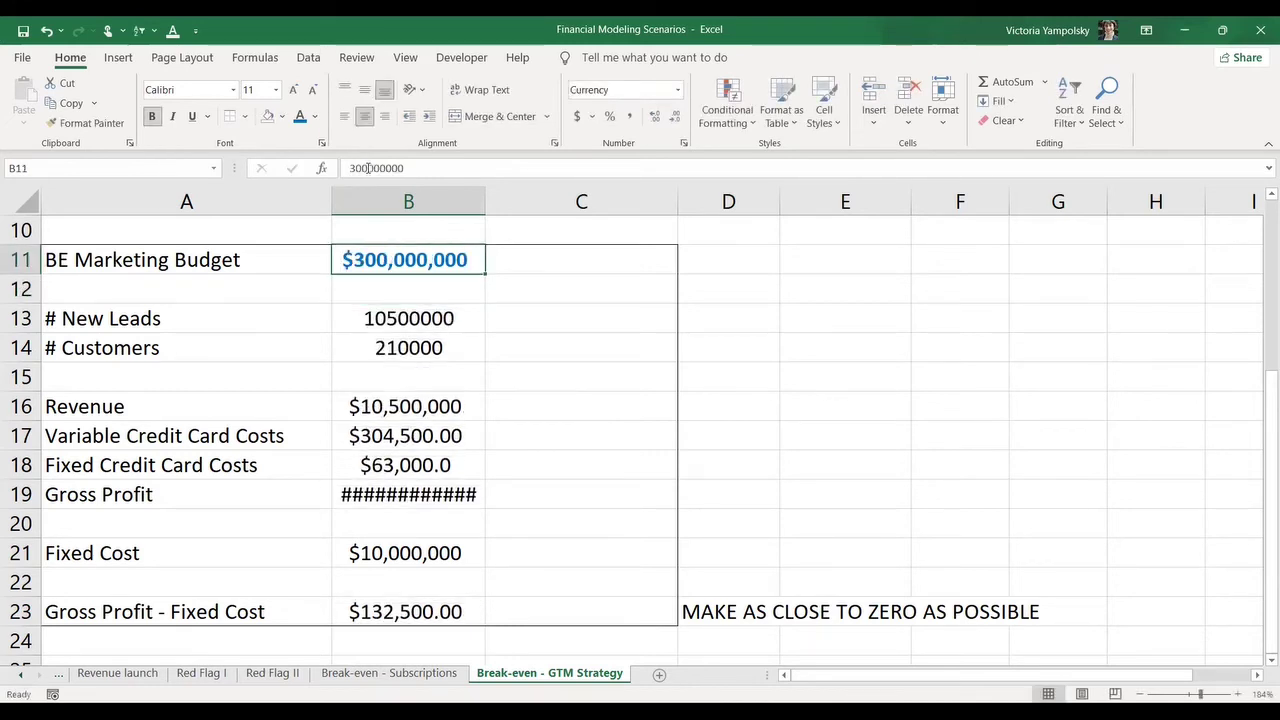
- Raise the B11 marketing budget stepwise from $29,000,000 through $29,500,000 and $29,700,000 to $29,800,000
left_click(367, 168)
key("BackSpace")
key("BackSpace")
key("BackSpace")
type("29")
key("Return")
key("Up")
left_click(368, 168)
key("BackSpace")
type("5")
key("ctrl+Return")
left_click(368, 168)
key("BackSpace")
type("7")
key("Return")
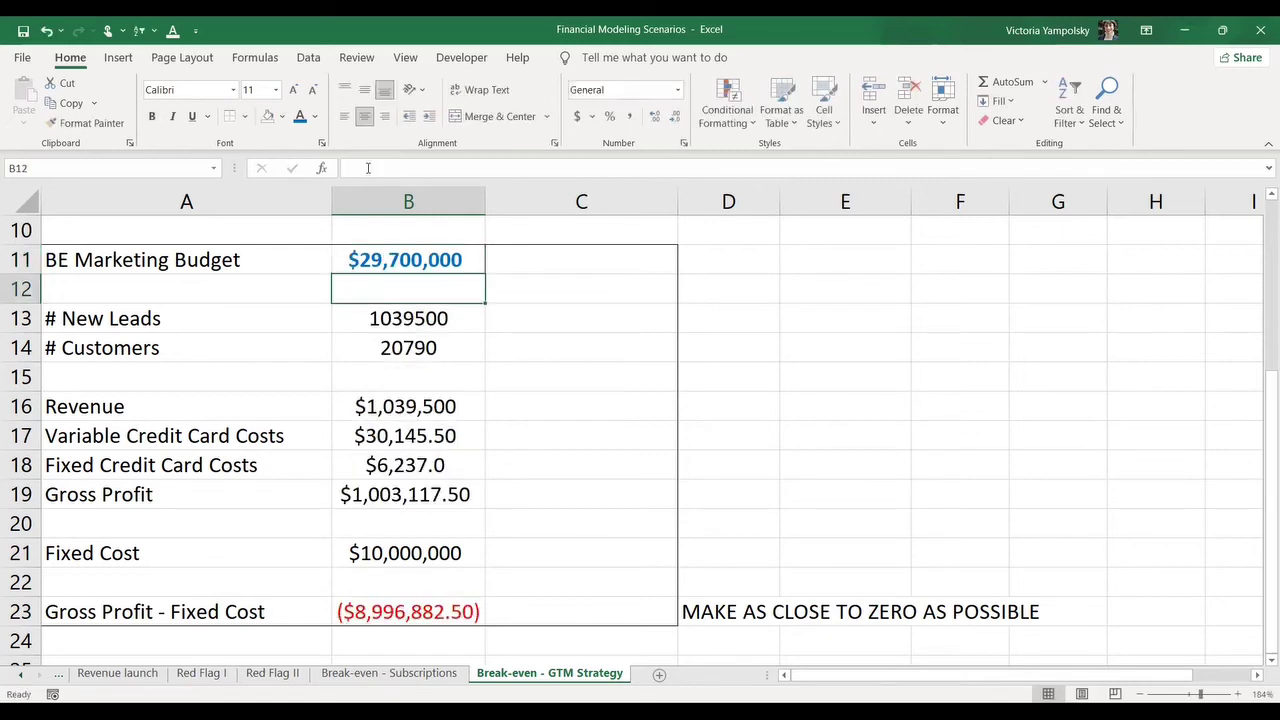
key("Up")
left_click(368, 168)
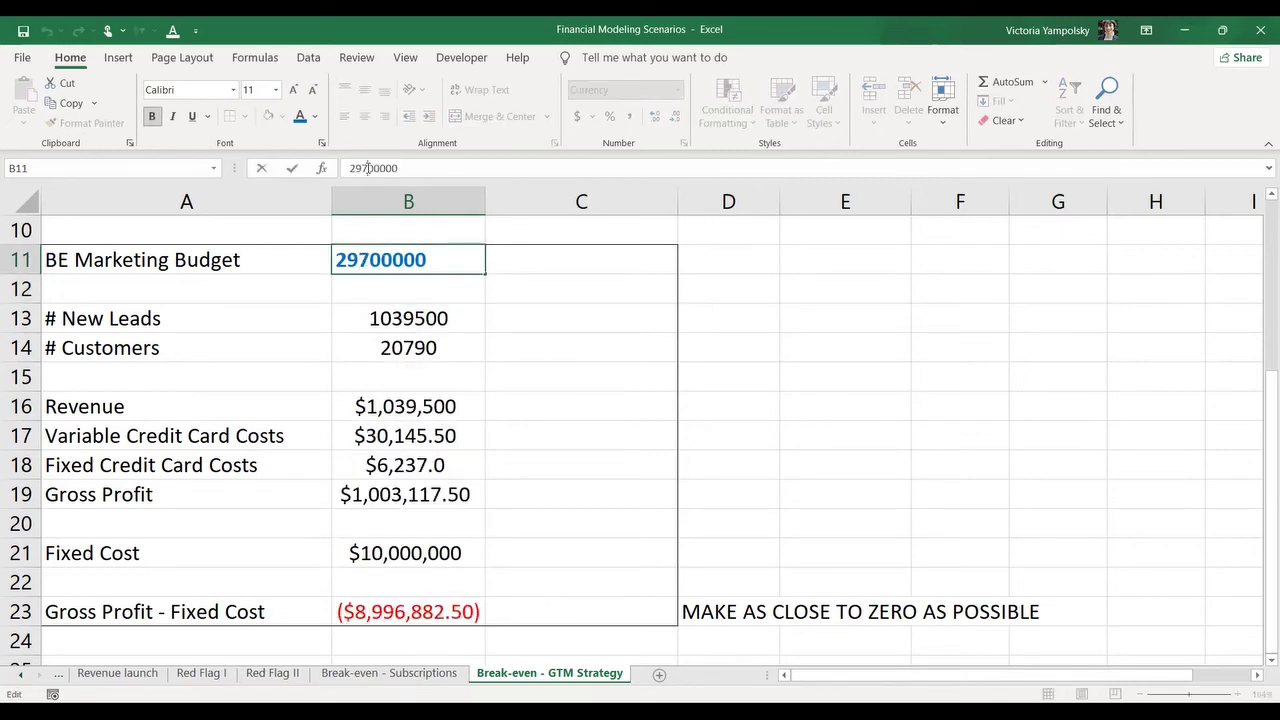
key("BackSpace")
type("8")
key("Return")
key("Up")
- Jump the marketing budget to $30,000,000, then add a digit for $300,000,000
left_click(368, 168)
key("BackSpace")
key("BackSpace")
key("BackSpace")
type("300")
key("Return")
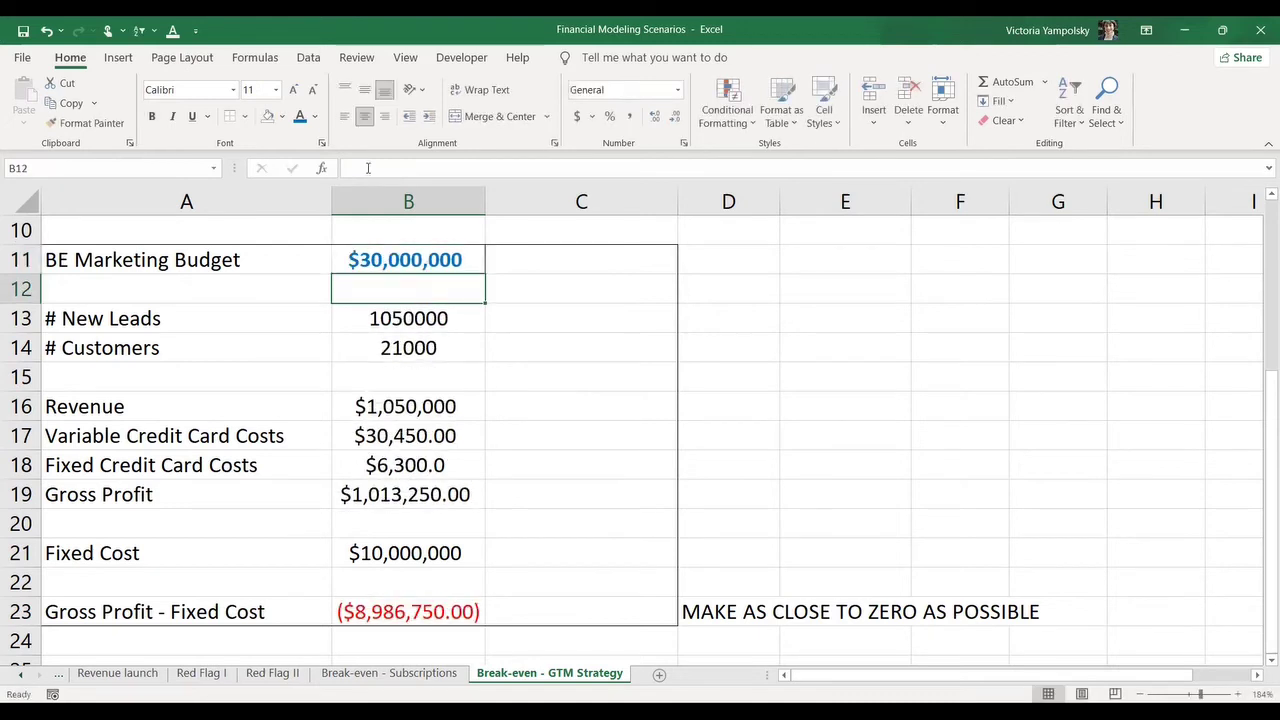
key("Up")
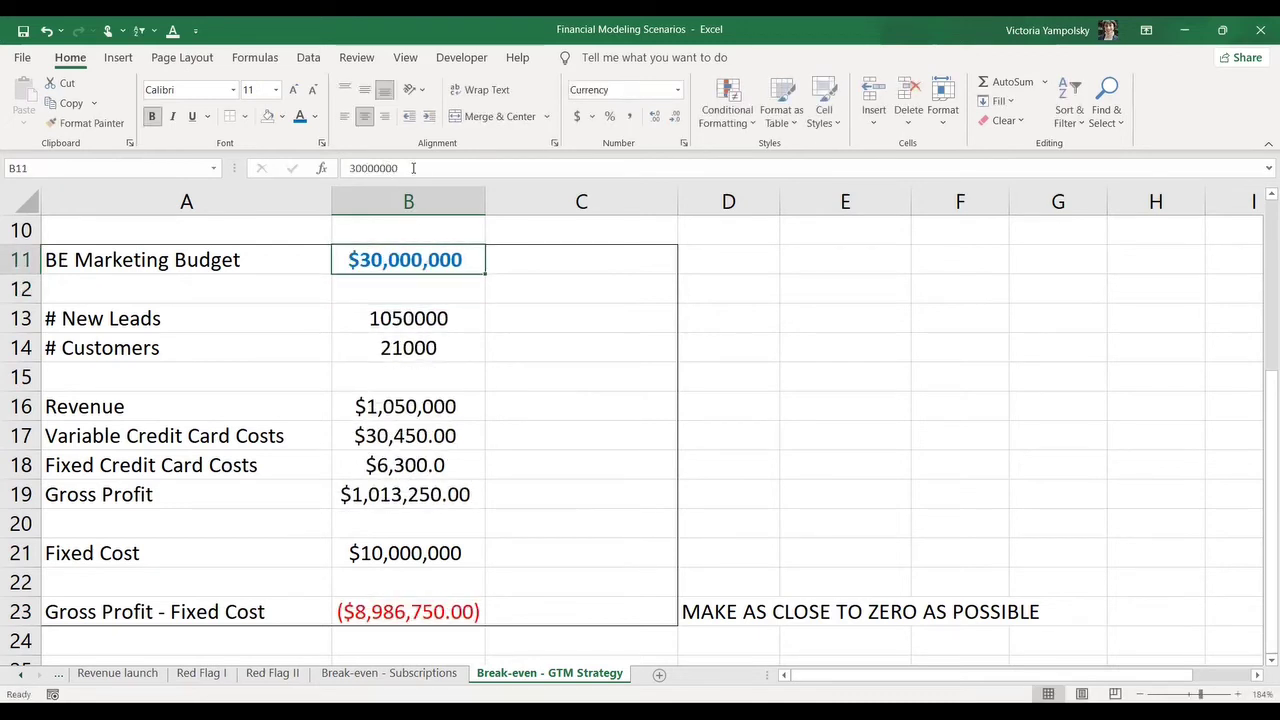
left_click(411, 167)
type("0")
key("Return")
key("Up")
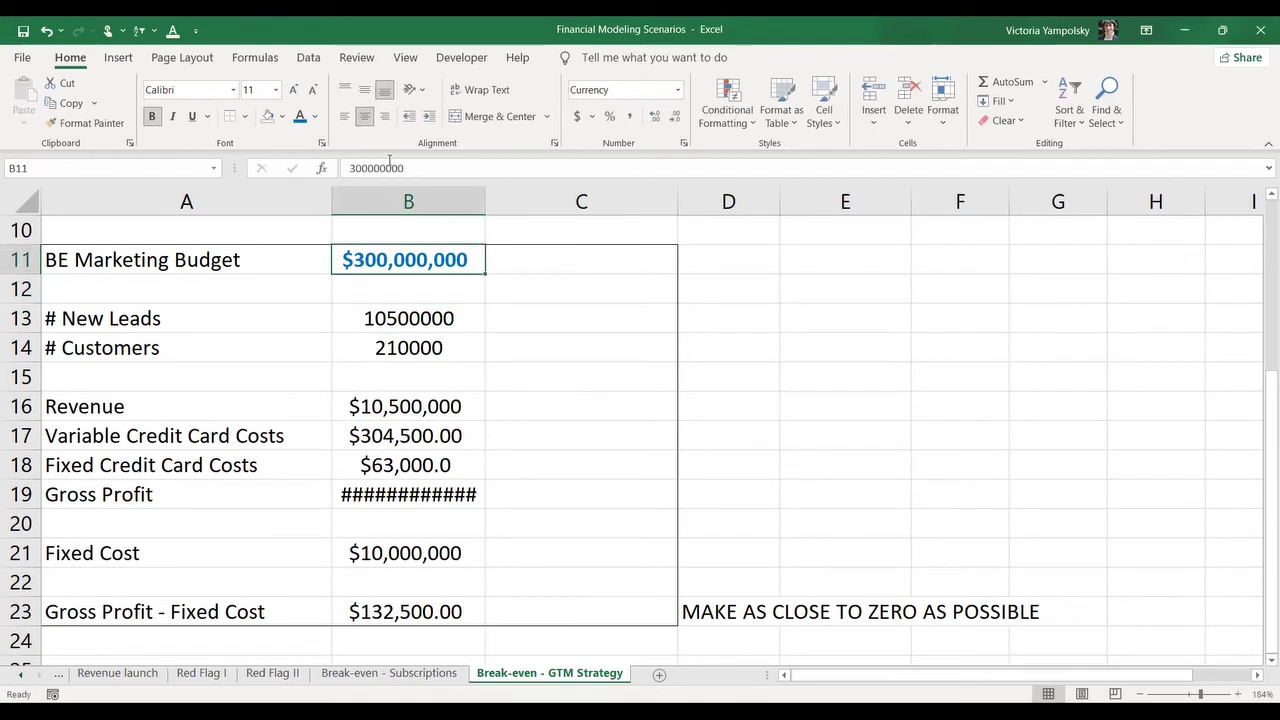
- Lower the marketing budget to $290,000,000, then try $291,000,000 and $292,000,000
left_click(360, 168)
key("BackSpace")
key("BackSpace")
type("29")
key("Return")
key("Up")
left_click(362, 168)
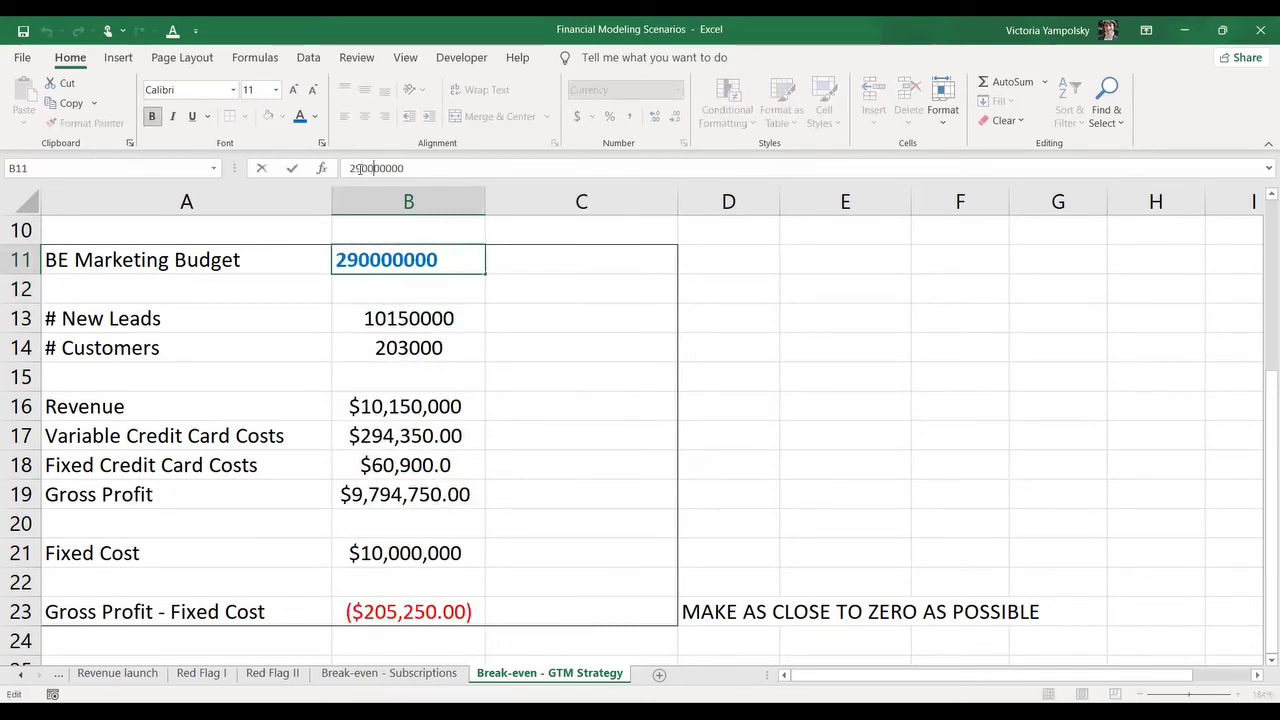
key("Delete")
type("1")
key("Return")
key("Up")
left_click(362, 168)
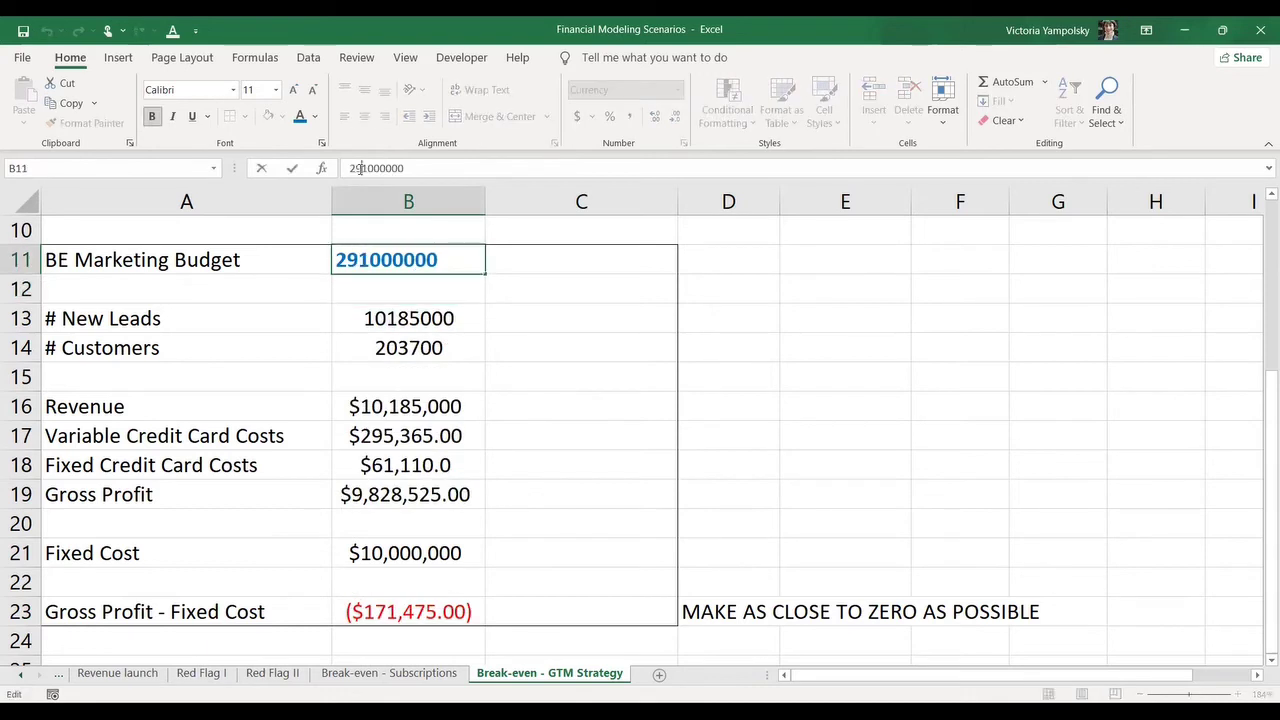
key("Delete")
type("2")
key("Return")
key("Up")
- Step the marketing budget up through $293,000,000 and $294,000,000 to $295,000,000
left_click(362, 168)
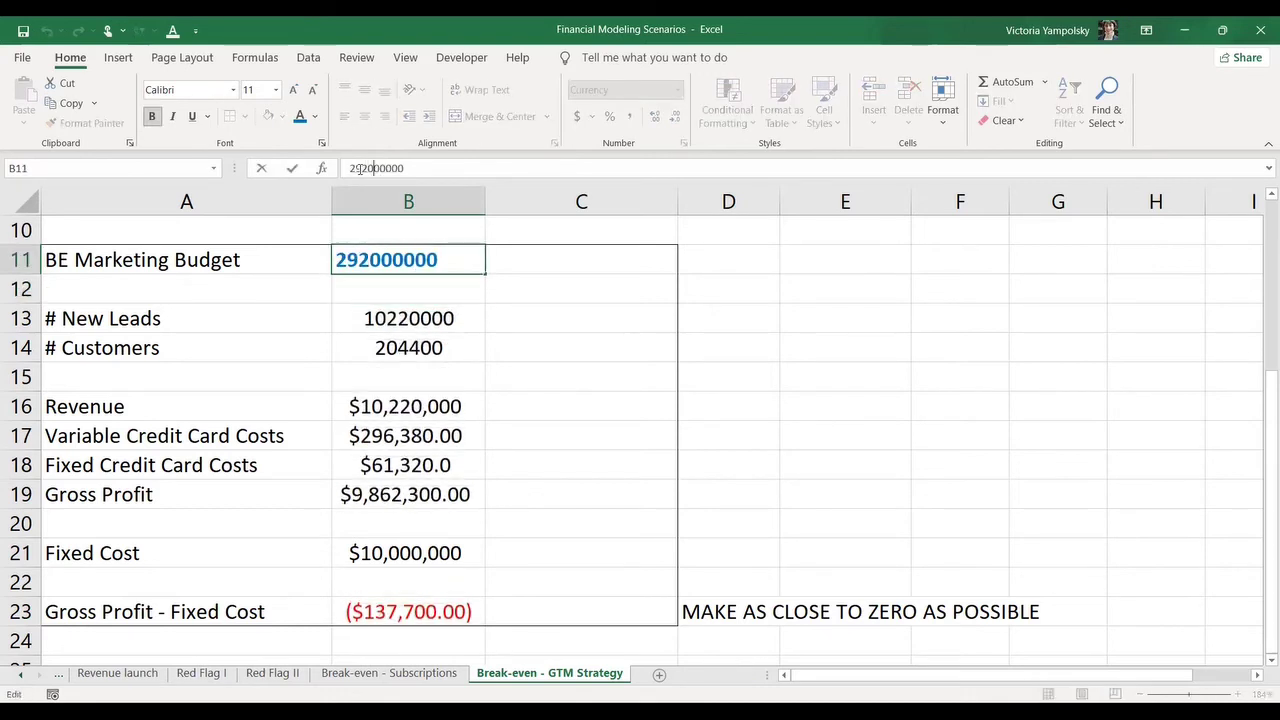
key("Delete")
type("3")
key("Return")
key("Up")
left_click(362, 168)
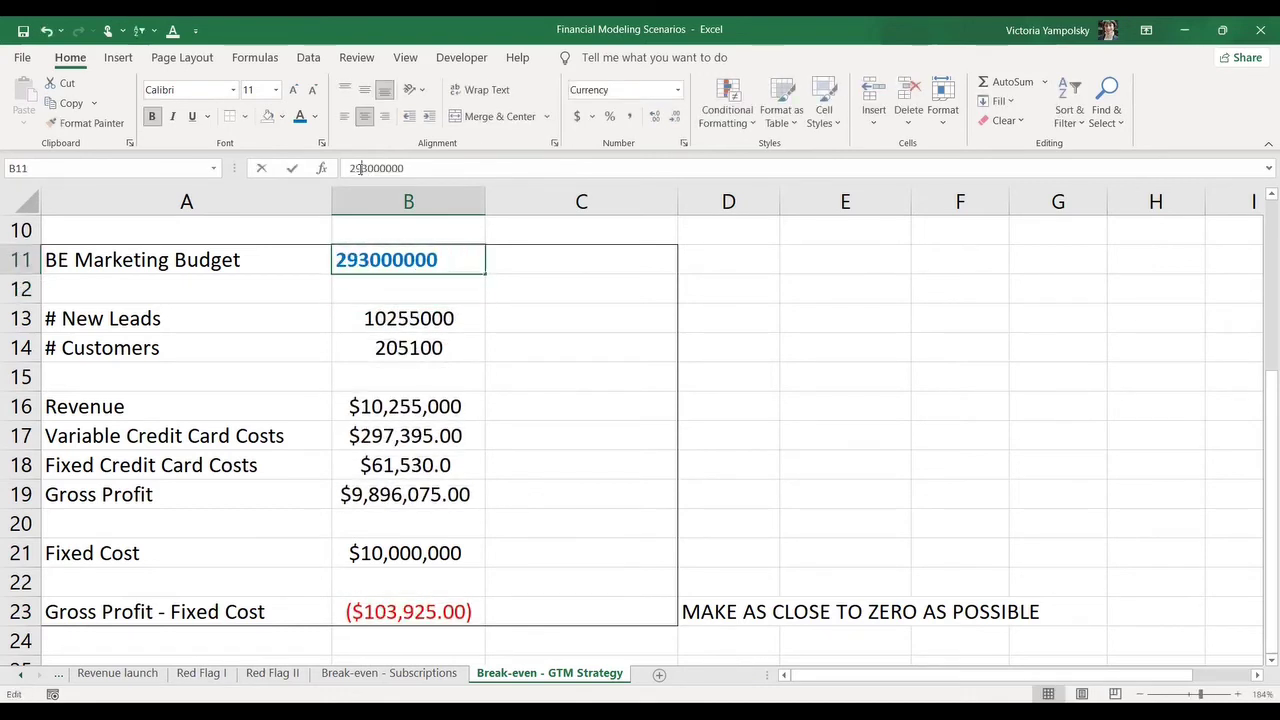
key("Delete")
type("4")
key("Return")
key("Up")
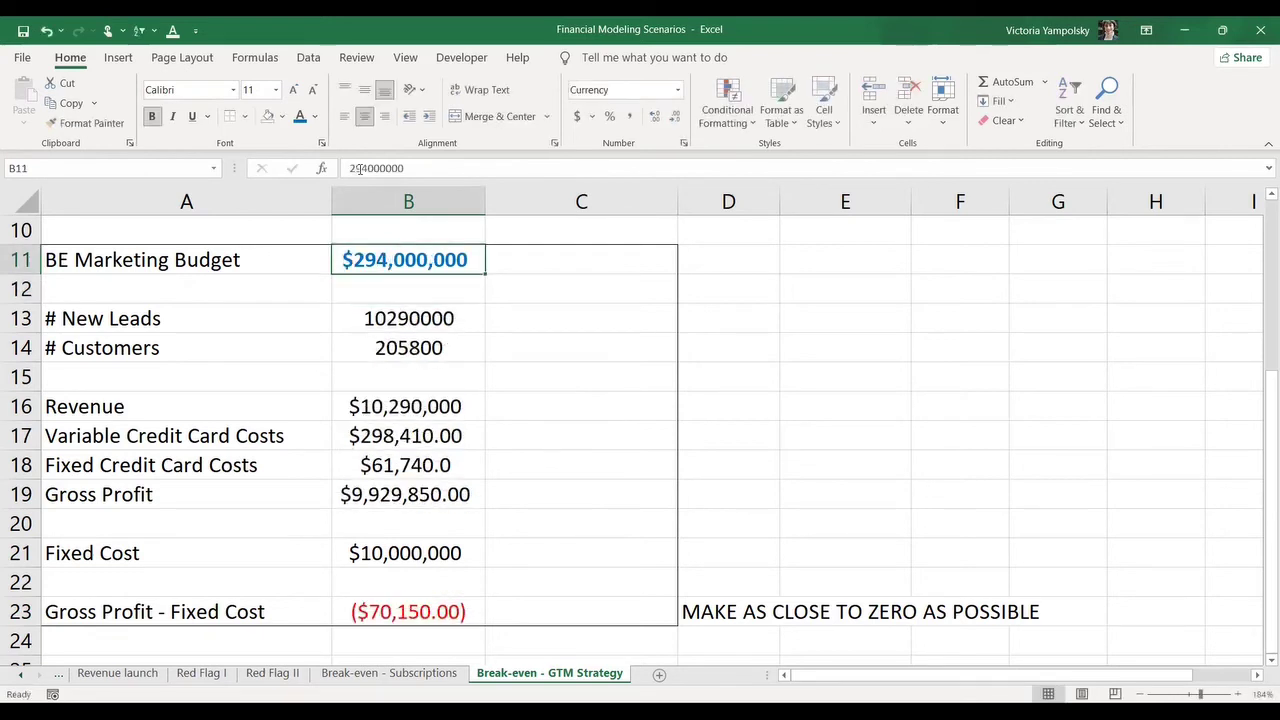
left_click(362, 168)
key("Delete")
type("5")
key("Return")
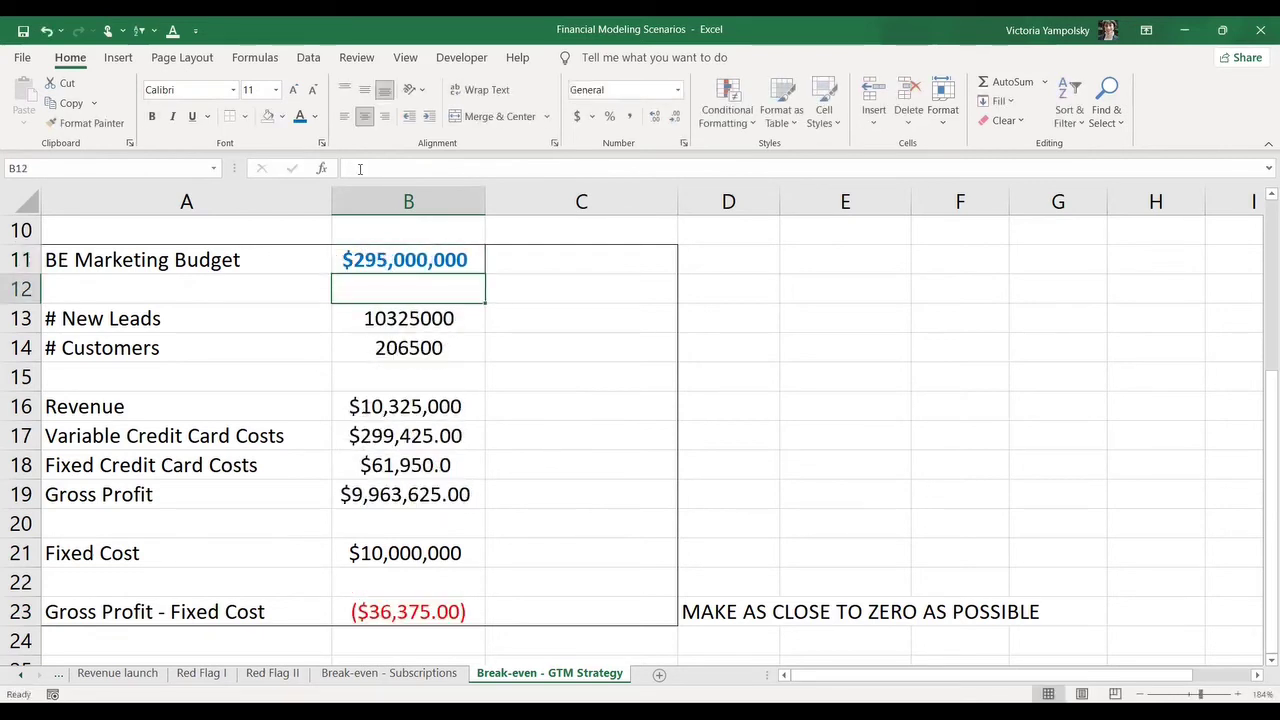
key("Up")
- Fine-tune the marketing budget's fourth digit: $295,600,000, $295,700,000, then $295,800,000
left_click(362, 168)
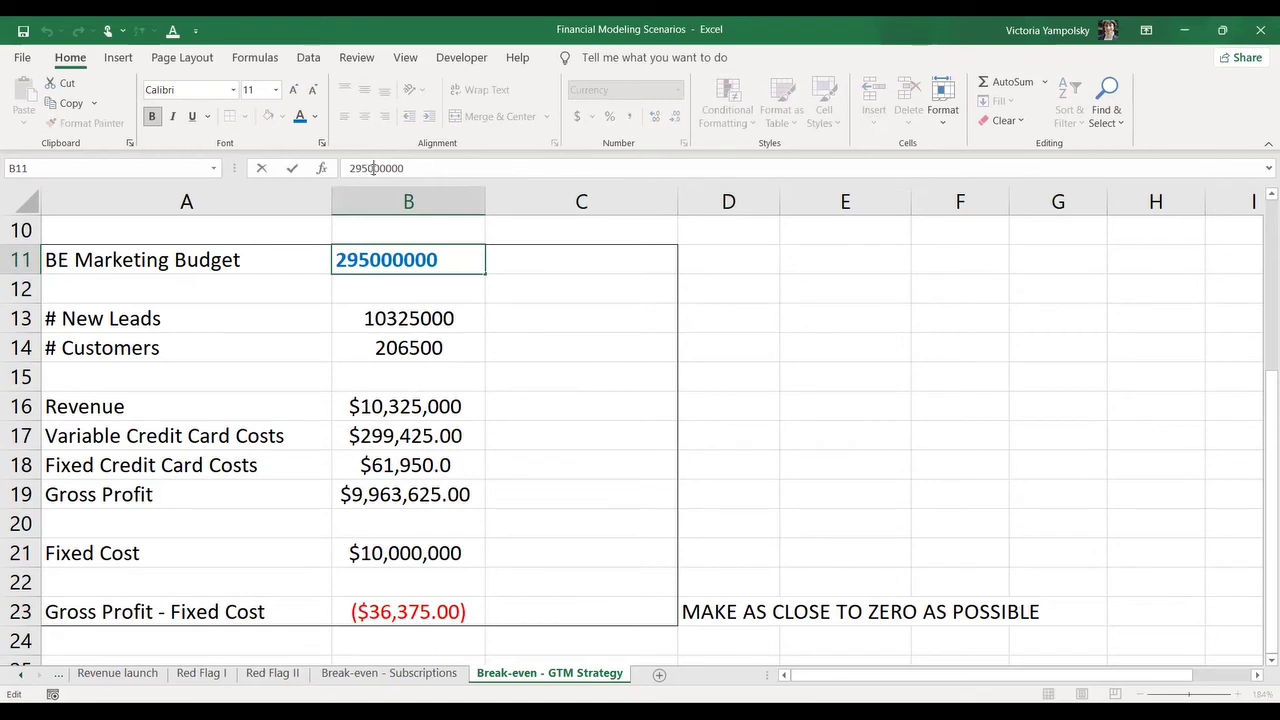
key("Delete")
type("6")
key("Return")
key("Up")
left_click(374, 168)
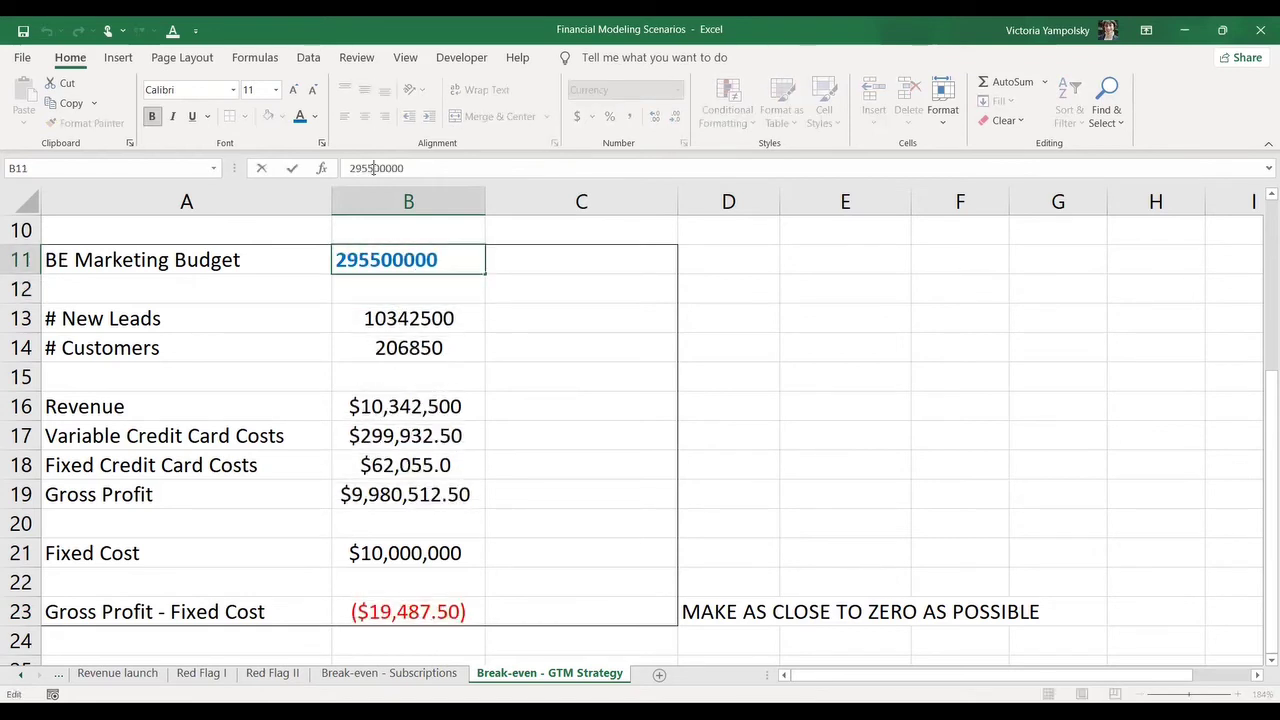
key("Return")
key("Up")
left_click(374, 168)
key("Delete")
type("7")
key("Return")
key("Up")
left_click(374, 168)
key("Delete")
type("8")
key("Return")
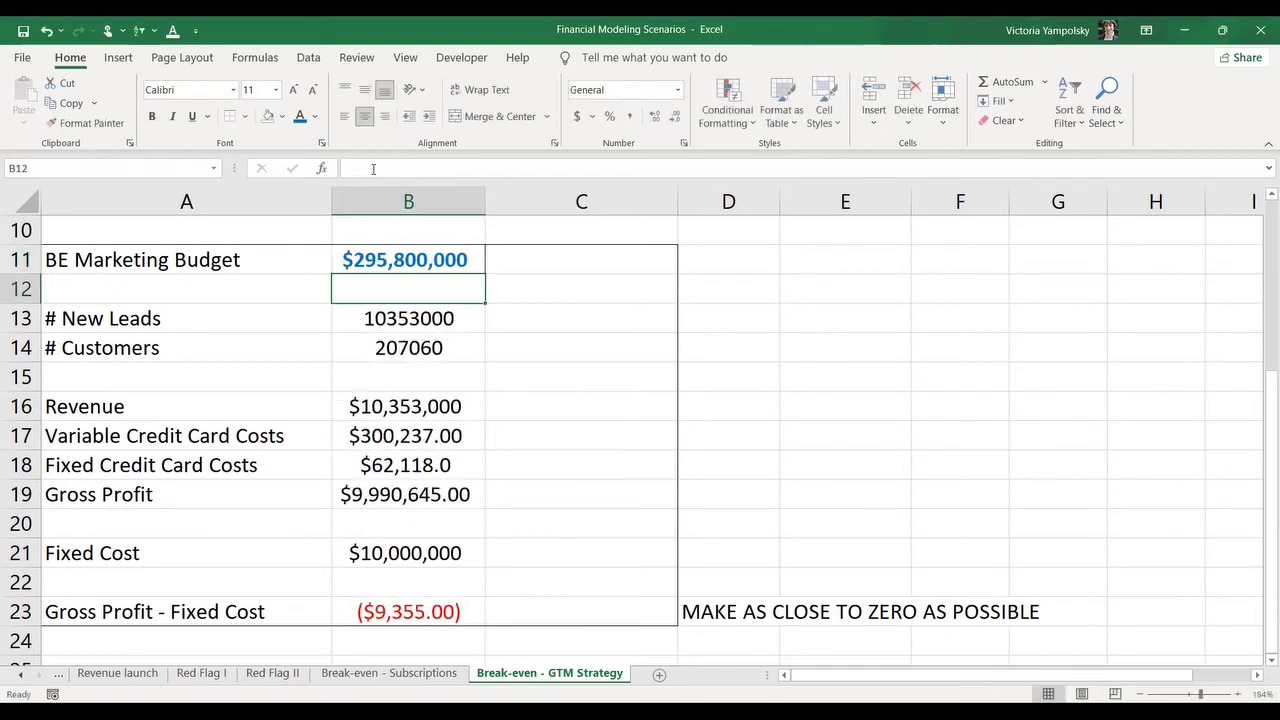
key("Up")
- Try marketing budgets of $295,850,000, $295,880,000 and $295,980,000 in B11
left_click(374, 168)
key("Delete")
type("5")
key("Return")
key("Up")
left_click(374, 168)
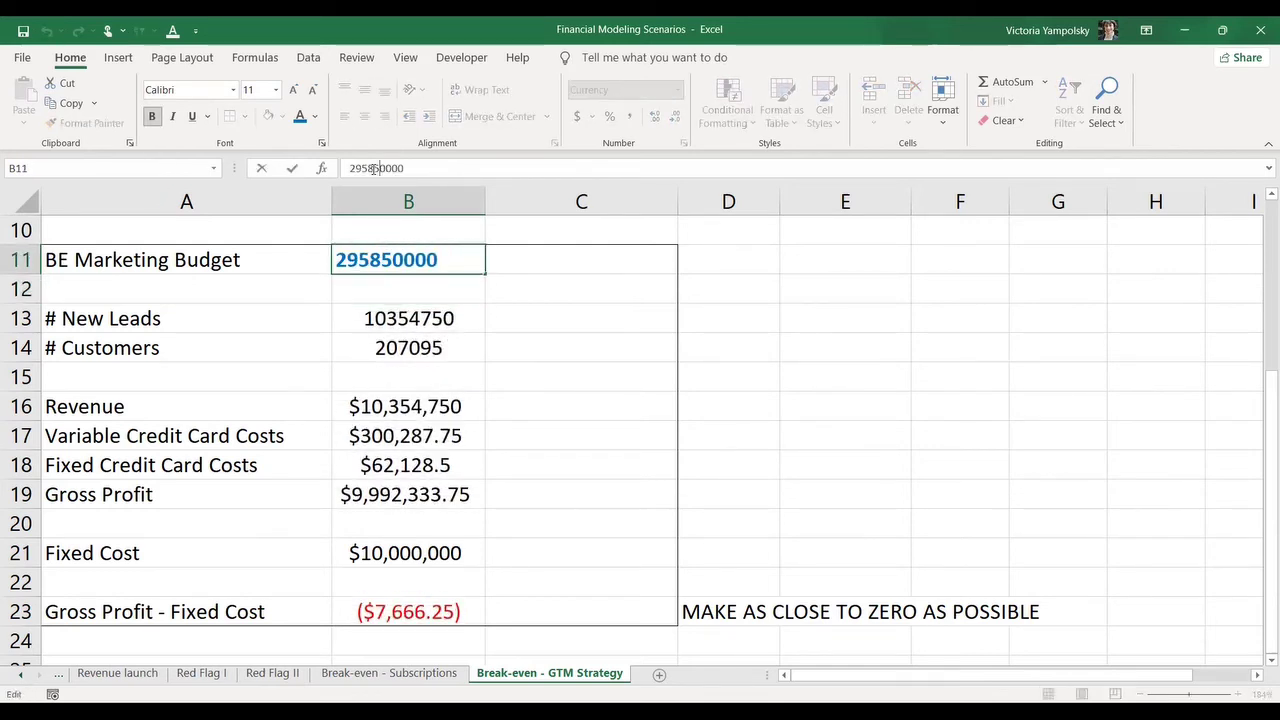
key("Delete")
type("8")
key("Return")
key("Up")
left_click(374, 168)
key("Delete")
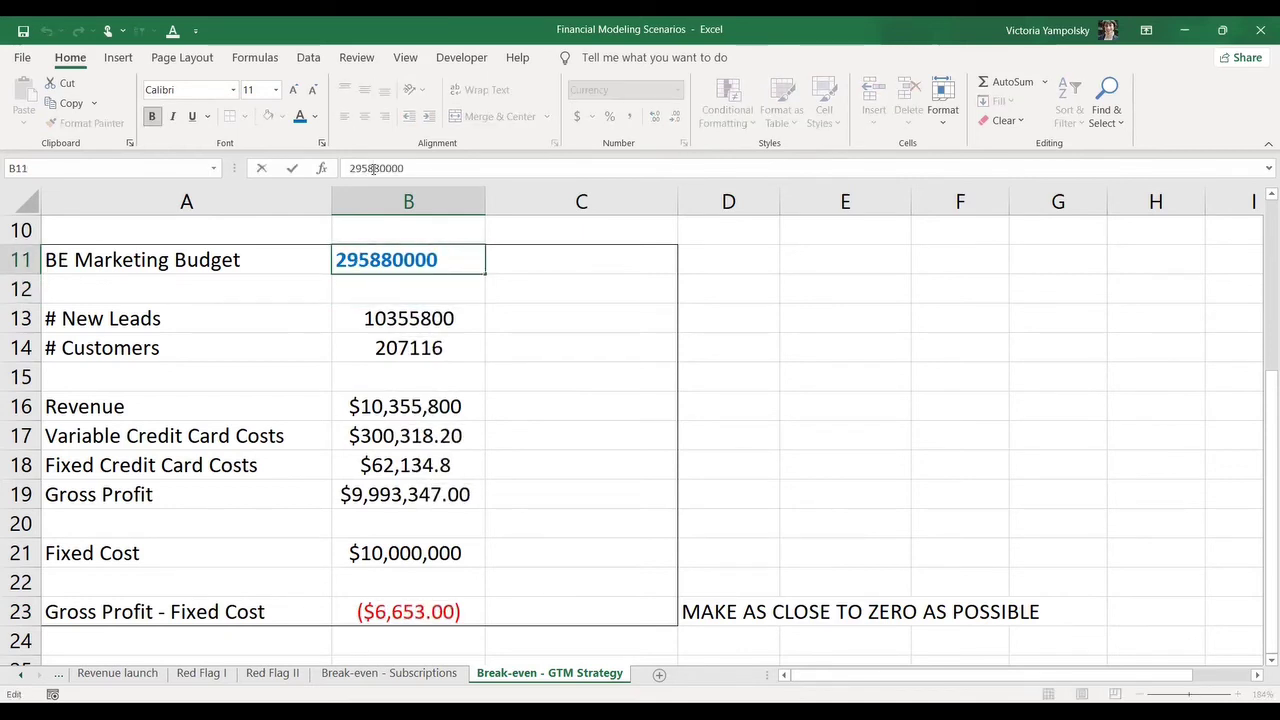
type("8")
key("Return")
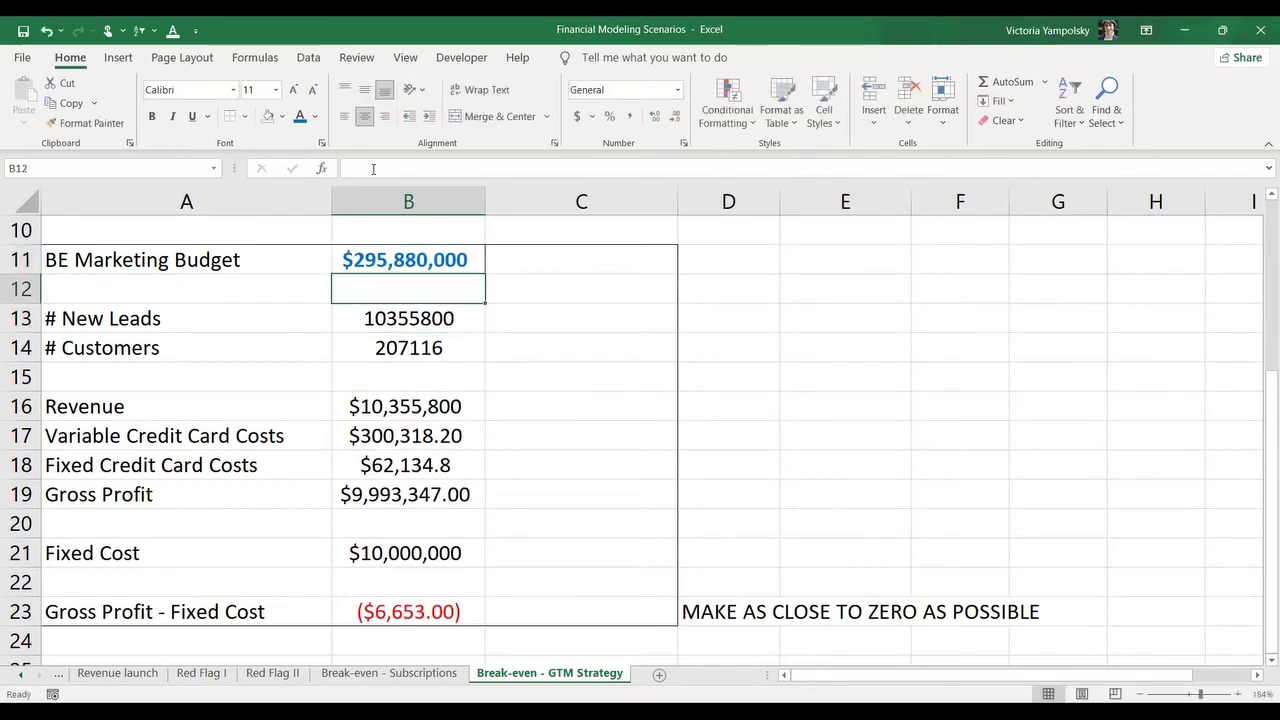
key("Up")
left_click(374, 168)
key("Delete")
type("9")
key("Return")
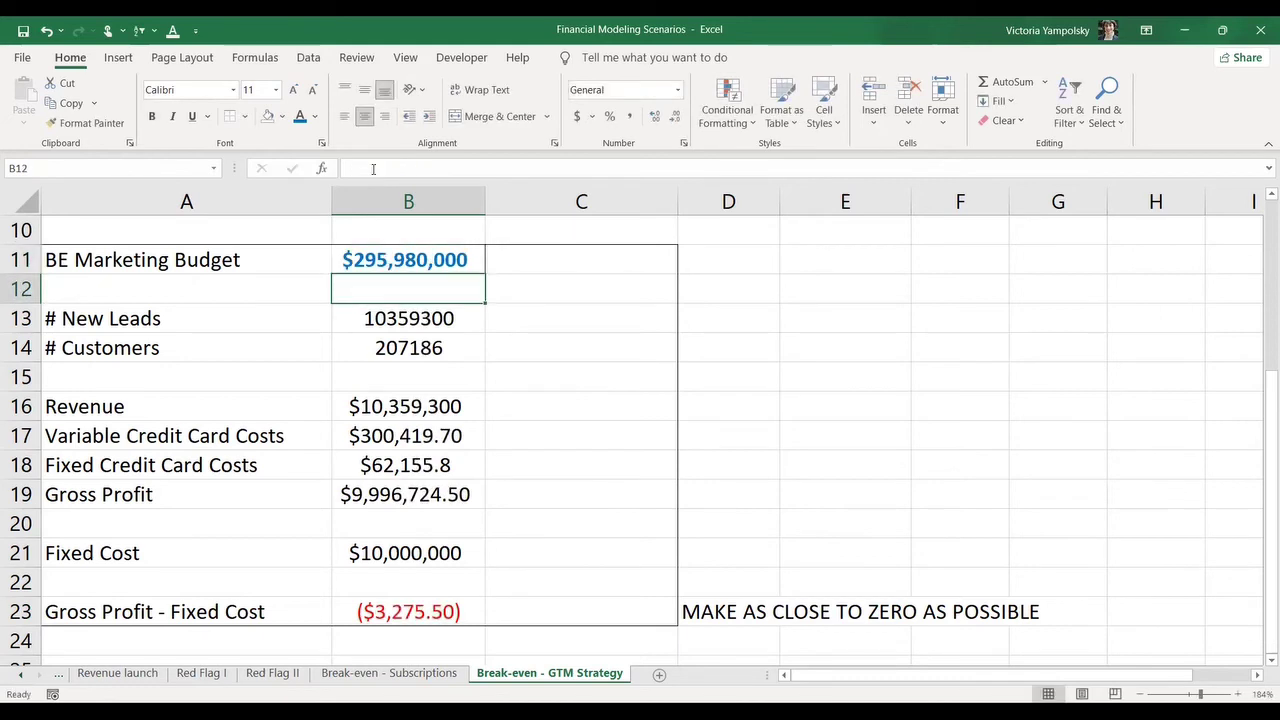
key("Up")
- Test marketing budgets of $296,080,000, $296,000,000, $296,100,000 and $296,050,000
left_click(374, 168)
key("BackSpace")
key("BackSpace")
type("60")
key("Return")
key("Up")
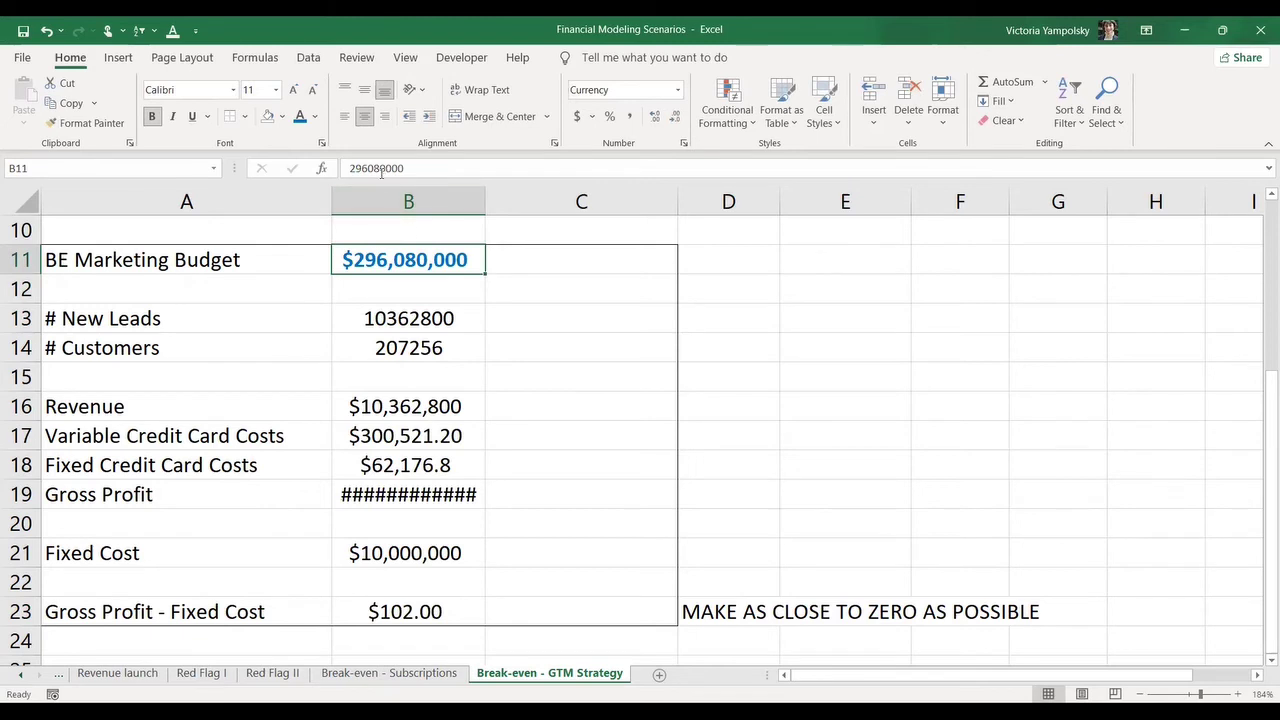
left_click(378, 168)
key("BackSpace")
type("000")
key("Return")
key("Up")
left_click(378, 168)
key("BackSpace")
type("1")
key("Return")
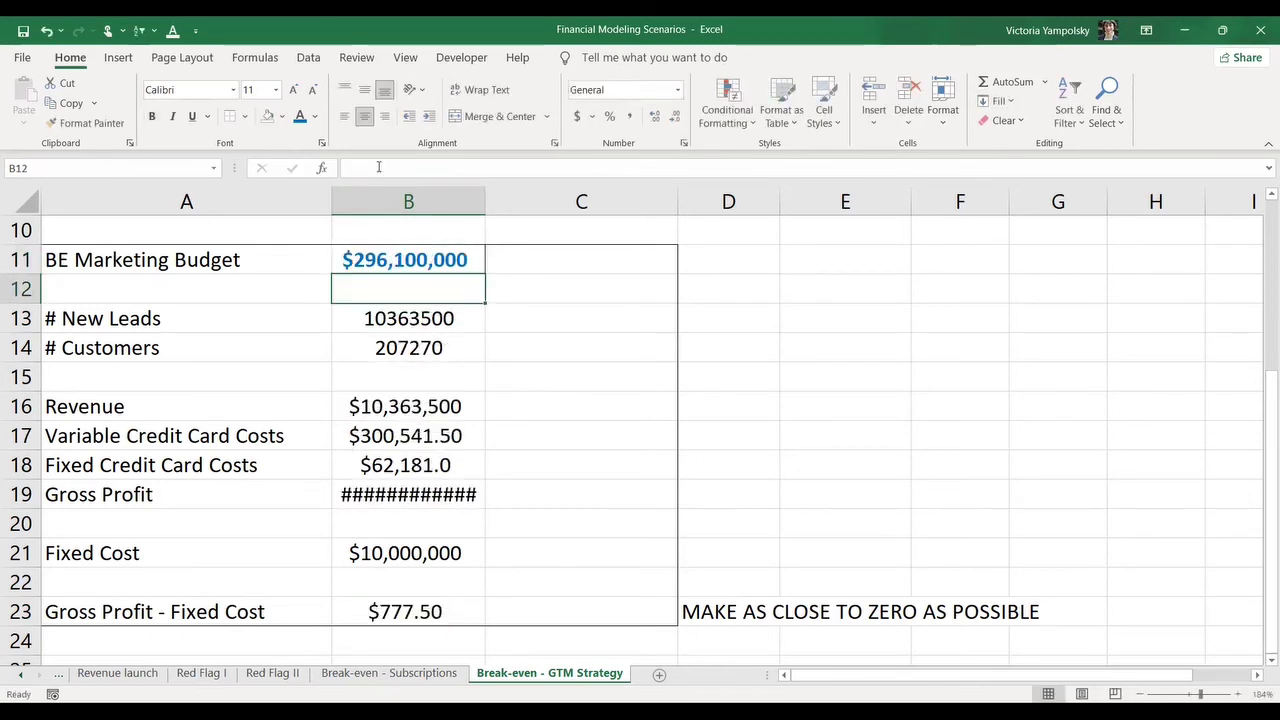
key("Up")
left_click(378, 168)
key("BackSpace")
key("BackSpace")
type("05")
key("Return")
key("Up")
- Step through $296,060,000 and $296,070,000, settling on $296,080,000 for a $102.00 gap
left_click(378, 167)
key("BackSpace")
type("6")
key("Return")
key("Up")
left_click(378, 168)
key("BackSpace")
type("7")
key("Return")
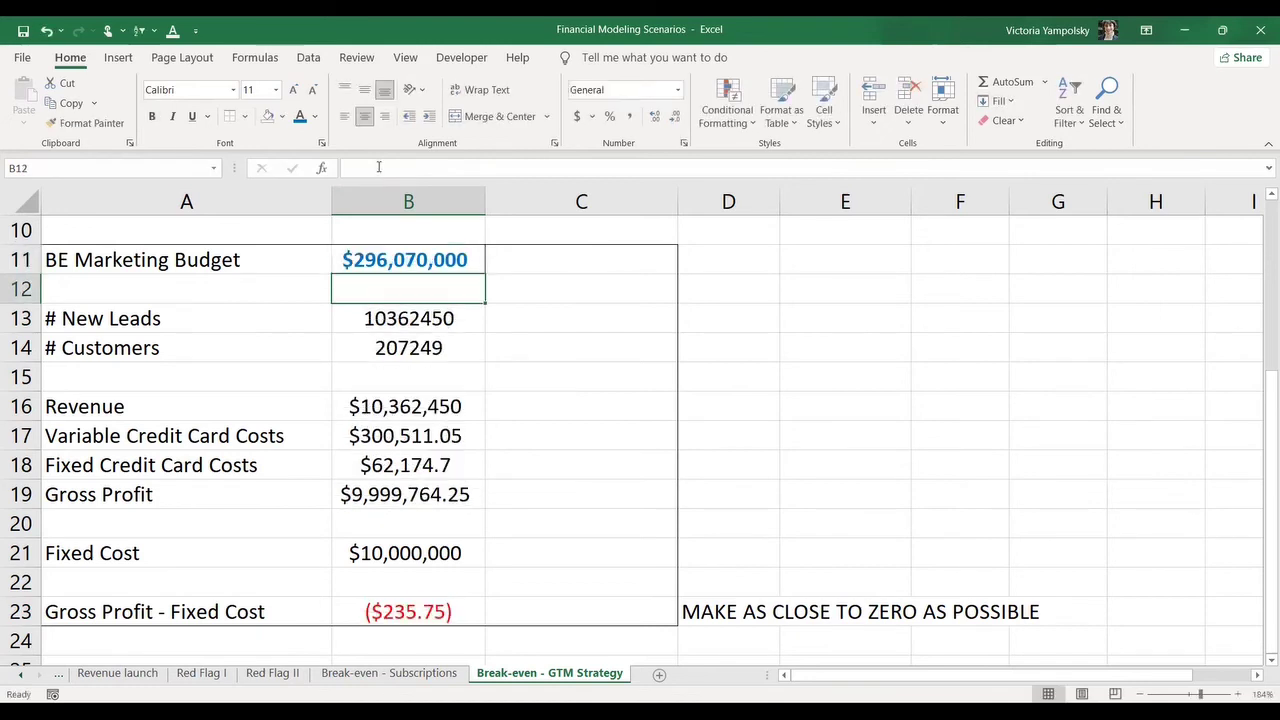
key("Up")
left_click(378, 168)
key("BackSpace")
type("8")
key("Return")
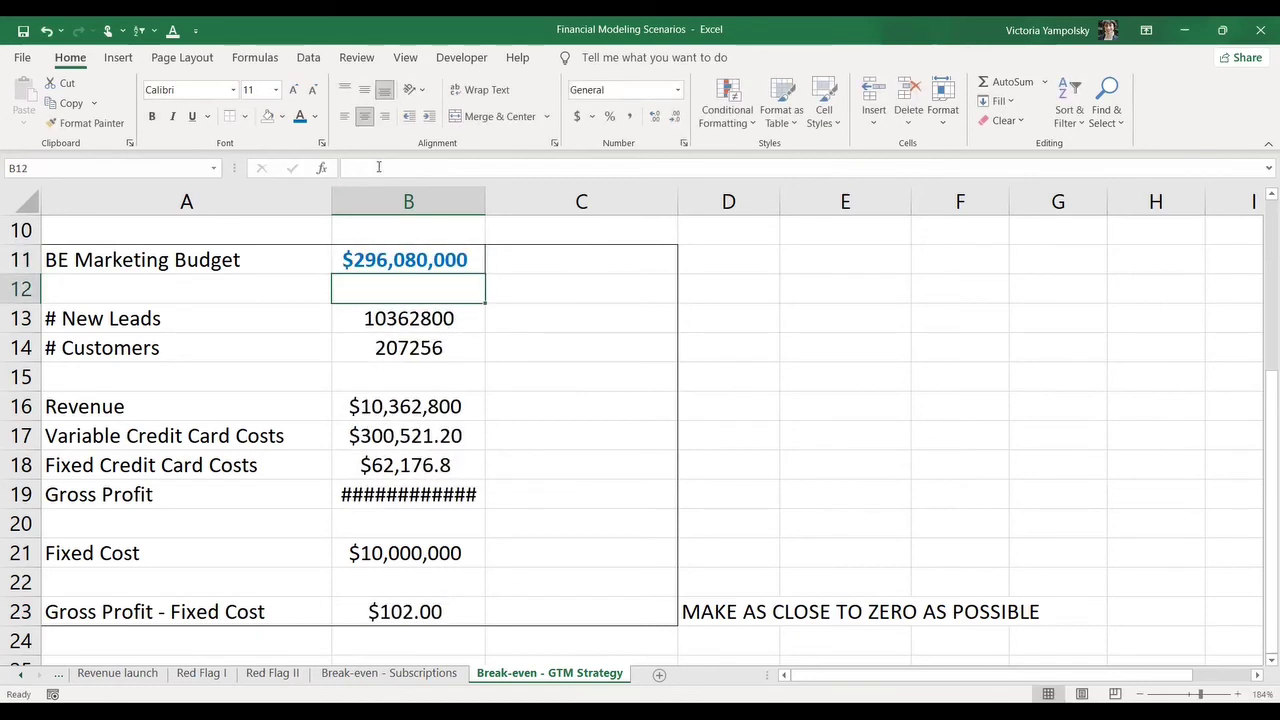
key("Up")
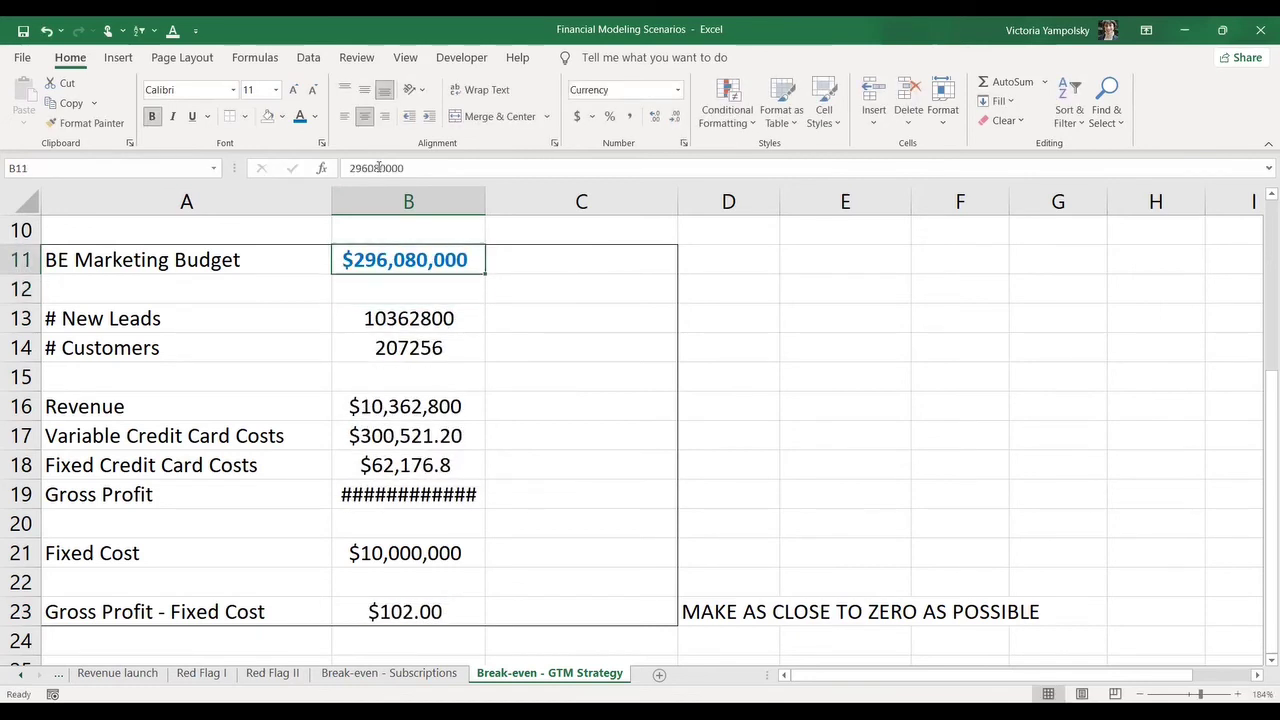
double_click(482, 203)
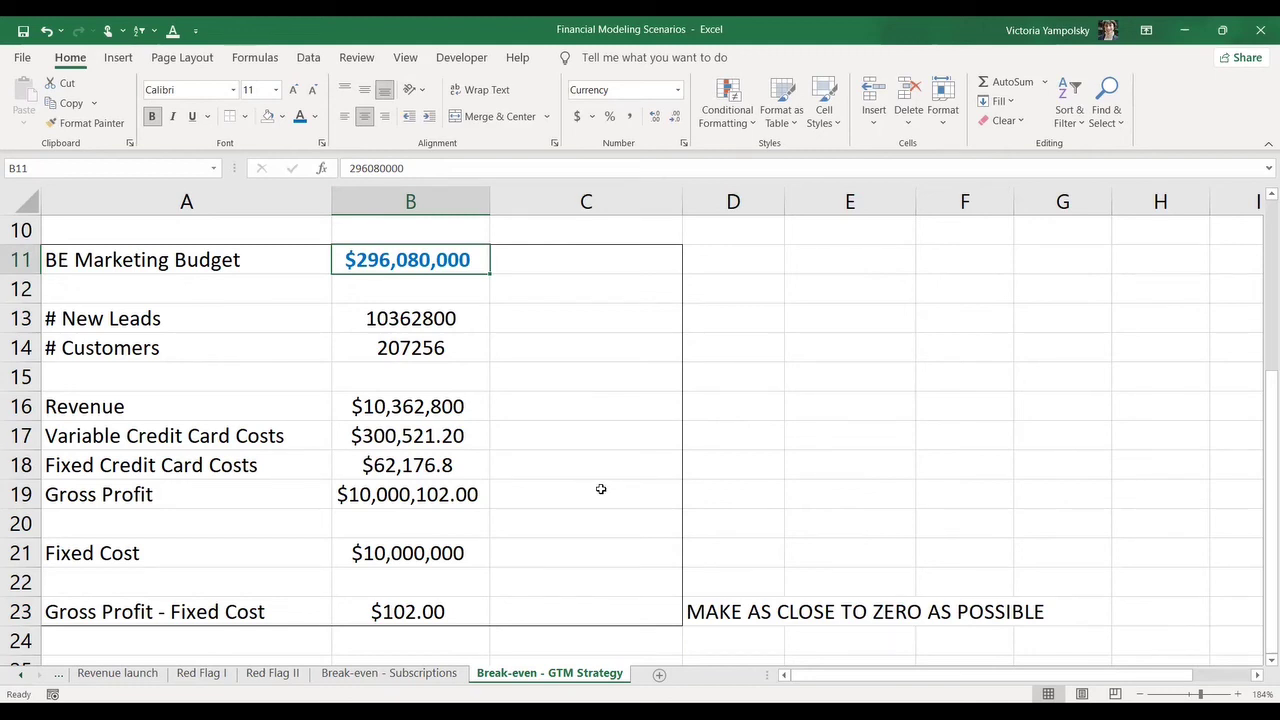
key("Up")
key("Up")
key("Up")
key("Up")
key("Up")
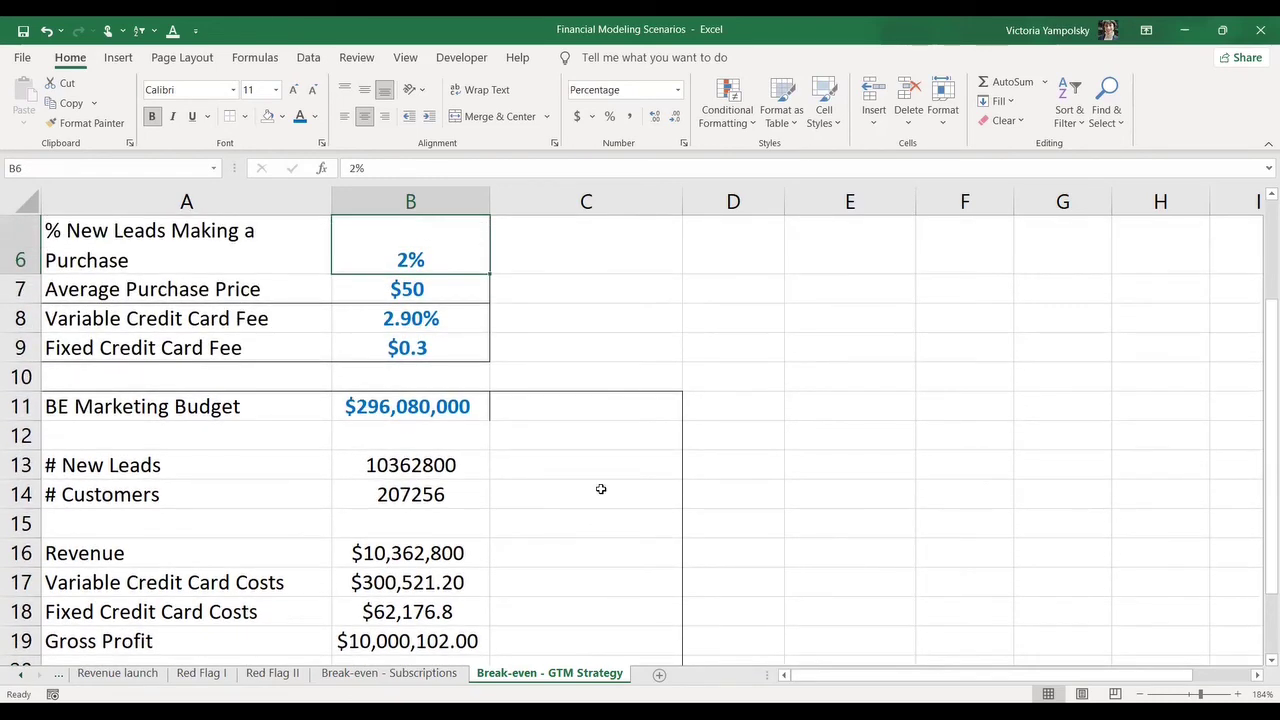
key("Down")
key("Down")
key("Down")
key("Down")
key("Down")
key("Down")
key("Down")
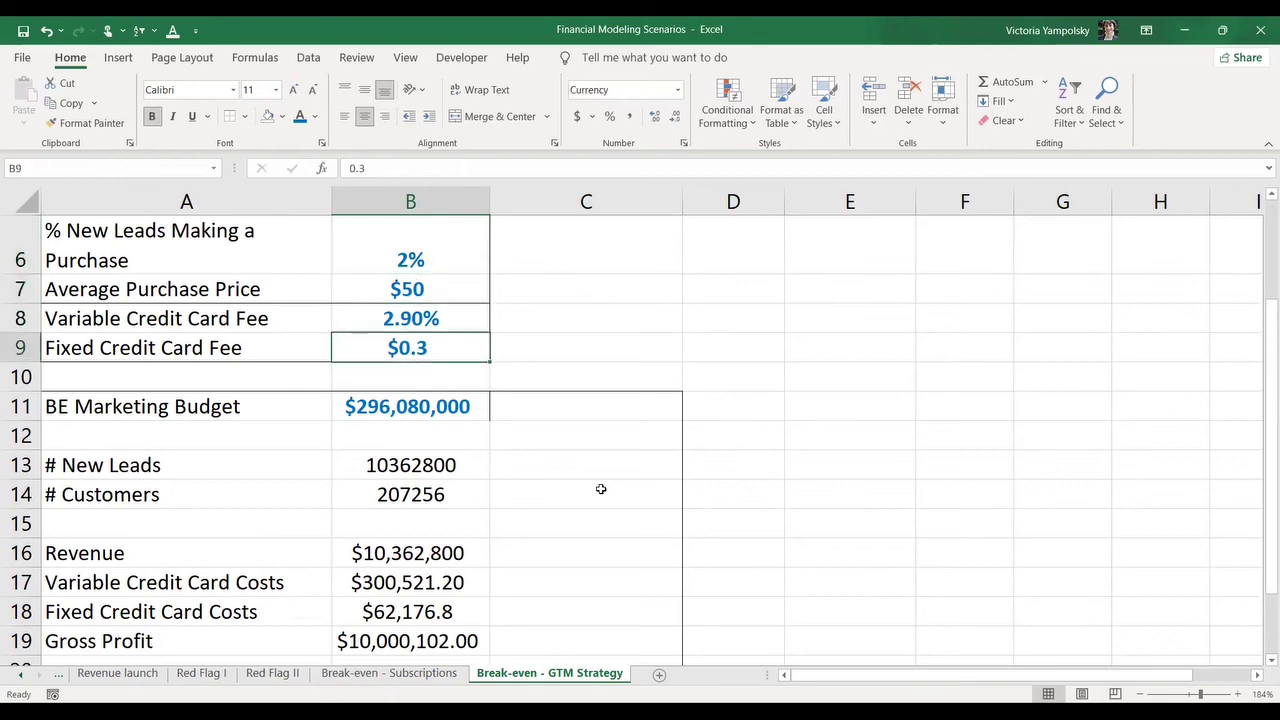
key("Down")
key("Down")
key("Down")
key("Down")
key("Down")
key("Down")
key("Down")
key("Down")
key("Down")
key("Down")
key("Down")
key("Down")
key("Down")
key("Up")
key("Up")
key("Up")
key("Up")
key("Up")
key("Up")
key("Up")
key("Up")
key("Up")
key("Up")
key("Up")
key("Up")
key("Up")
key("Up")
key("Up")
key("Up")
key("Up")
key("Up")
key("Up")
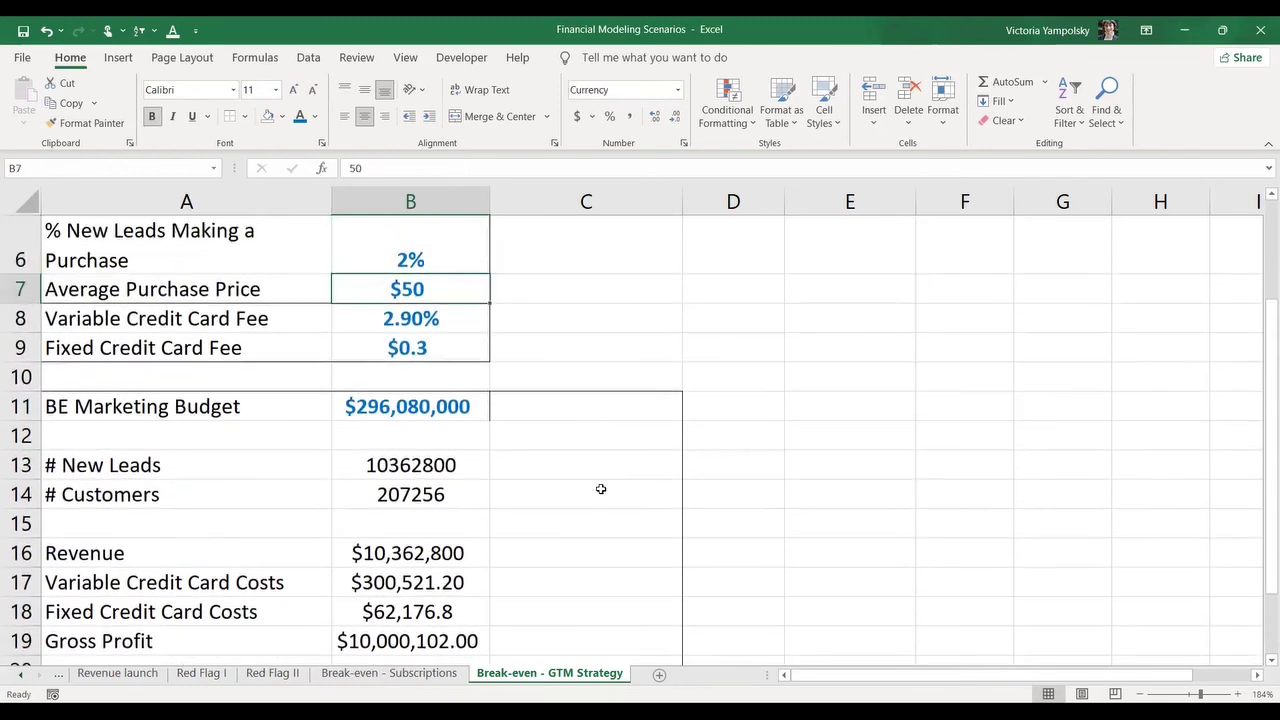
key("Down")
key("Down")
key("Down")
key("Down")
key("Down")
key("Down")
key("Down")
key("Down")
key("Down")
key("Down")
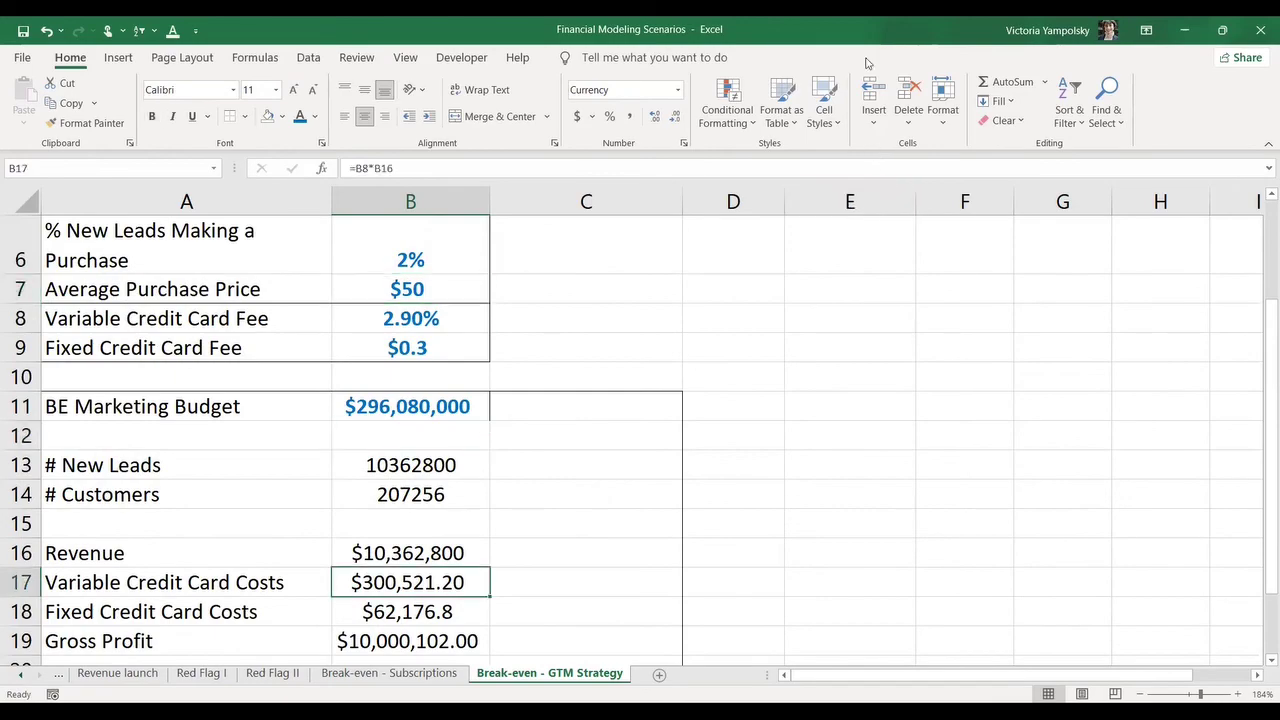